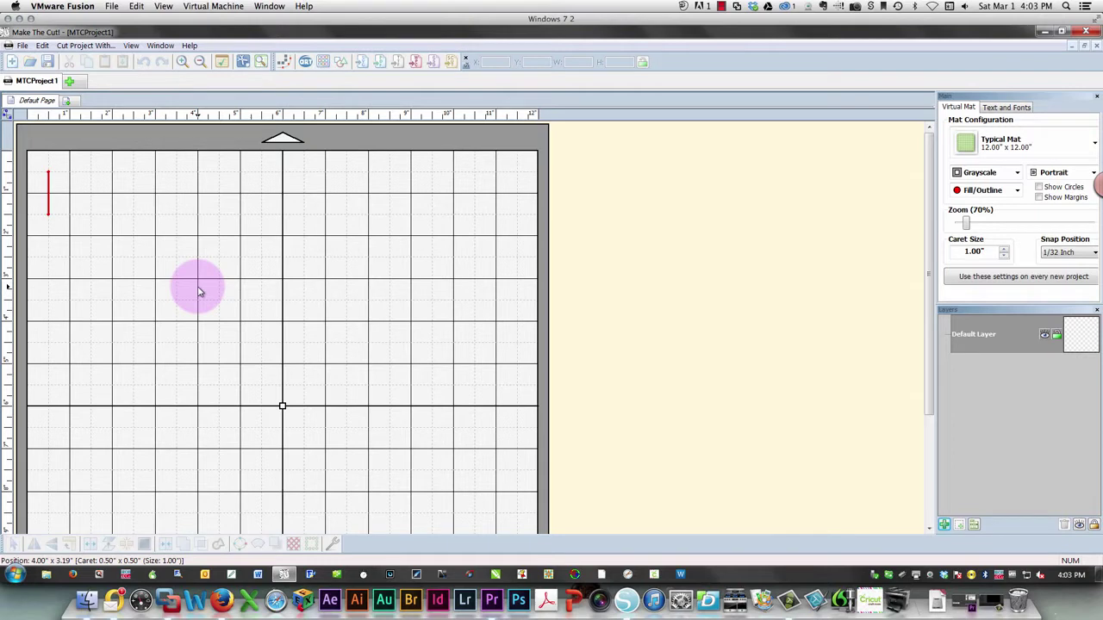
Add the text 'Welding my text' in Arial Black to the mat as a new text group.
{"action": "left_click", "coordinate": [86, 78]}
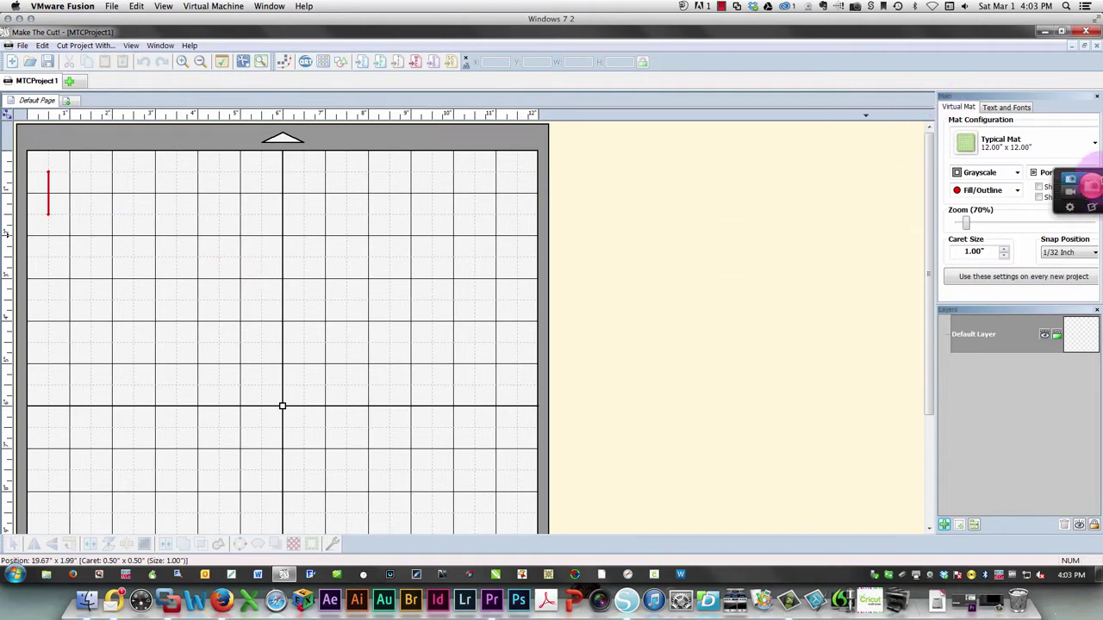
{"action": "left_click", "coordinate": [1027, 109]}
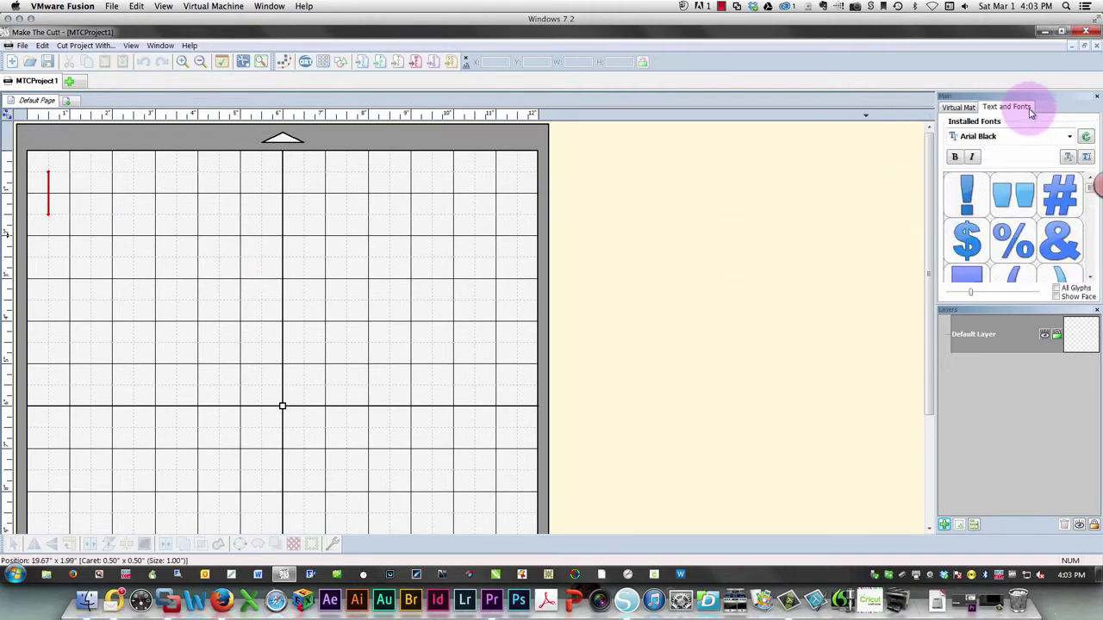
{"action": "left_click", "coordinate": [1086, 156]}
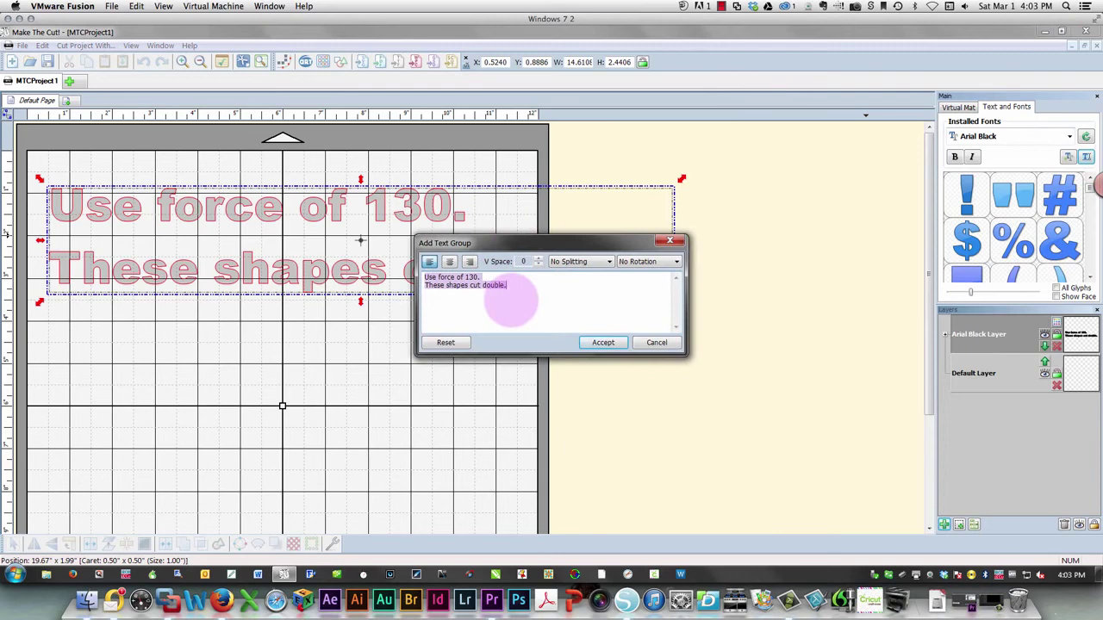
{"action": "type", "text": "WEldin"}
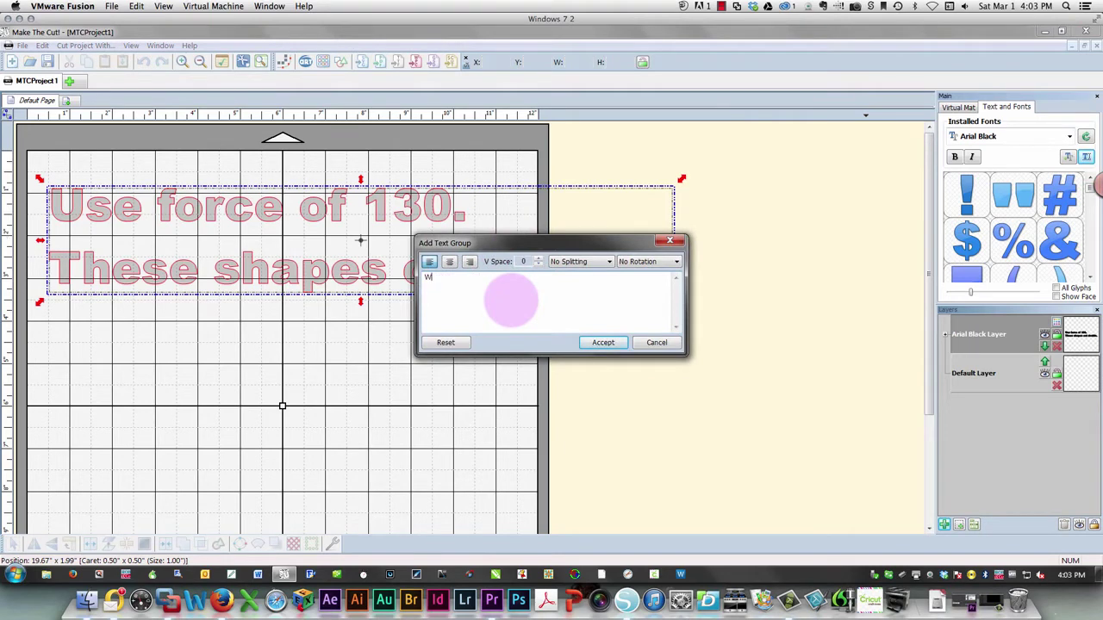
{"action": "key", "text": "BackSpace"}
{"action": "key", "text": "BackSpace"}
{"action": "key", "text": "BackSpace"}
{"action": "key", "text": "BackSpace"}
{"action": "key", "text": "BackSpace"}
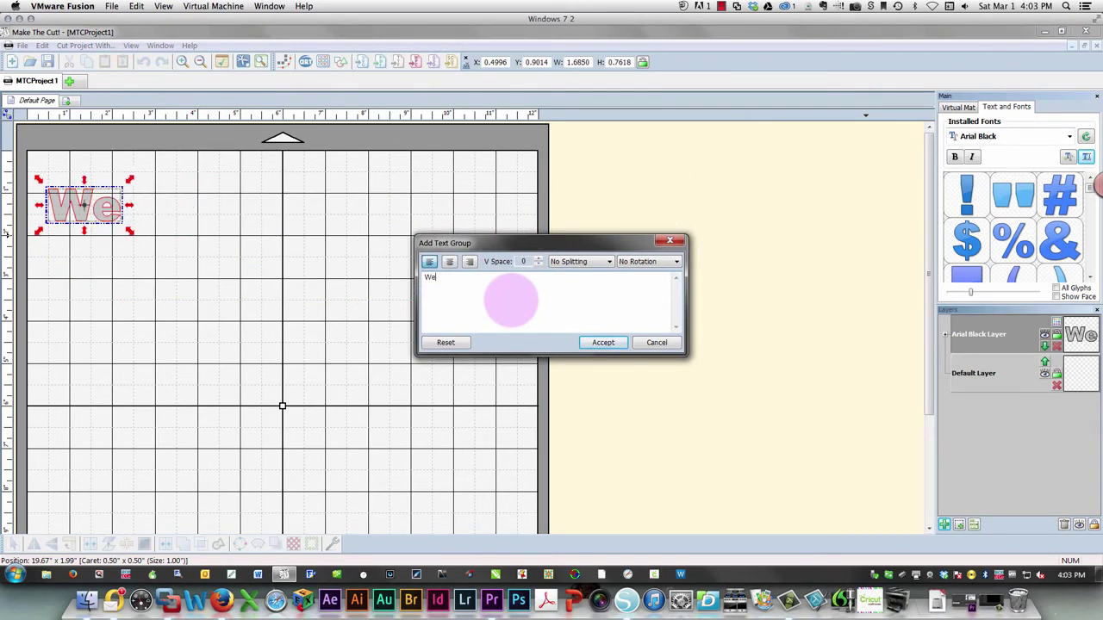
{"action": "type", "text": "elding my text"}
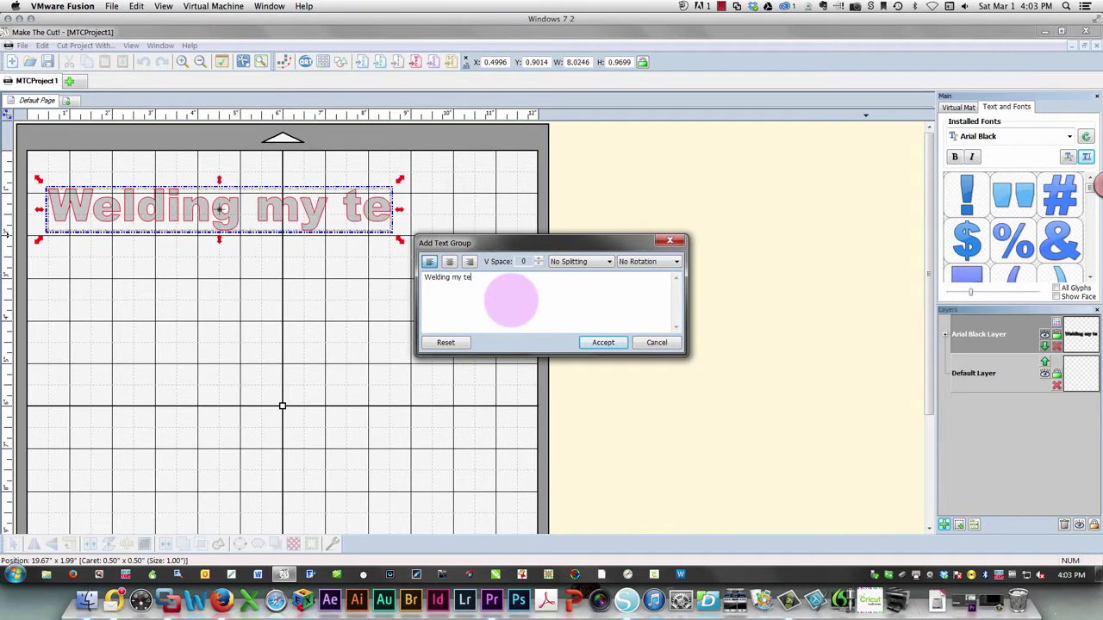
{"action": "left_click", "coordinate": [585, 343]}
Create a Shadow Layer behind the lettering with a thinner 0.0880 in. rounded outline.
{"action": "right_click", "coordinate": [387, 246]}
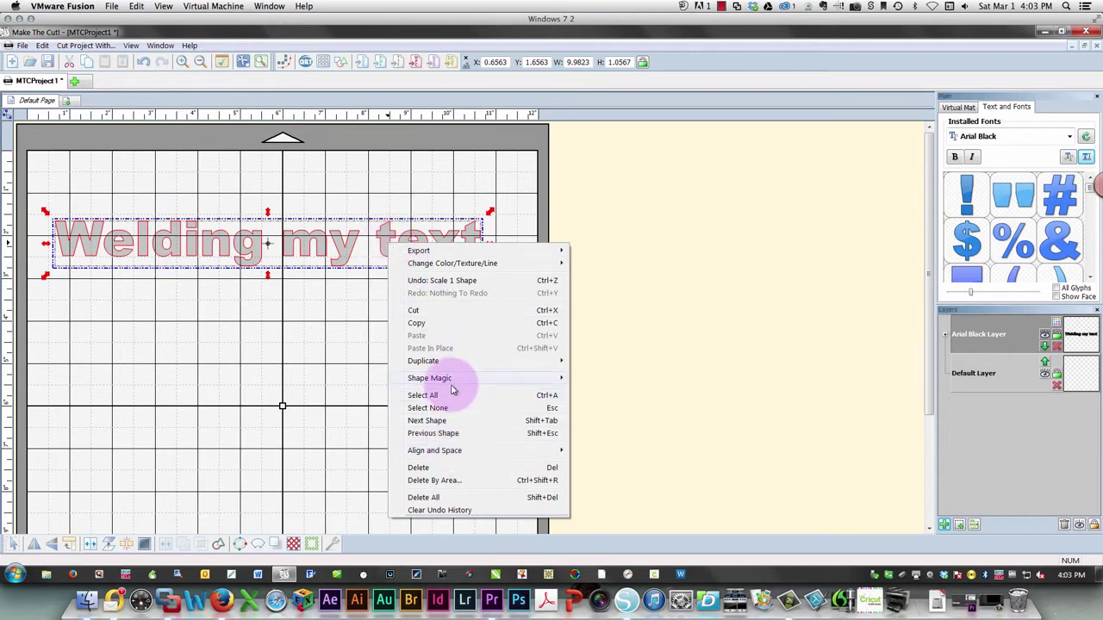
{"action": "mouse_move", "coordinate": [449, 381]}
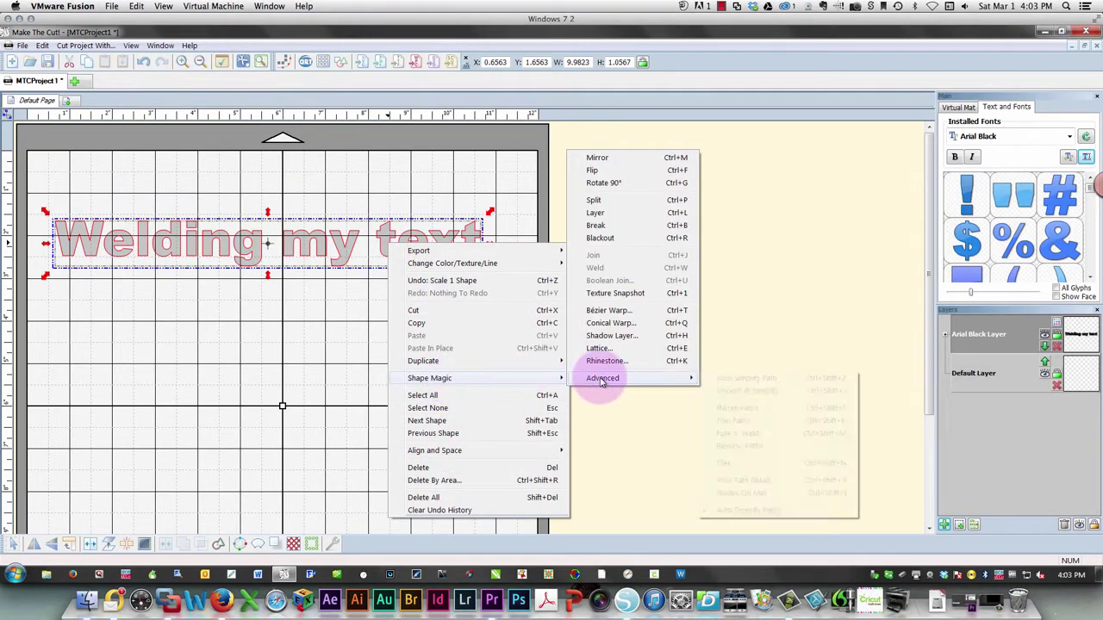
{"action": "left_click", "coordinate": [628, 343]}
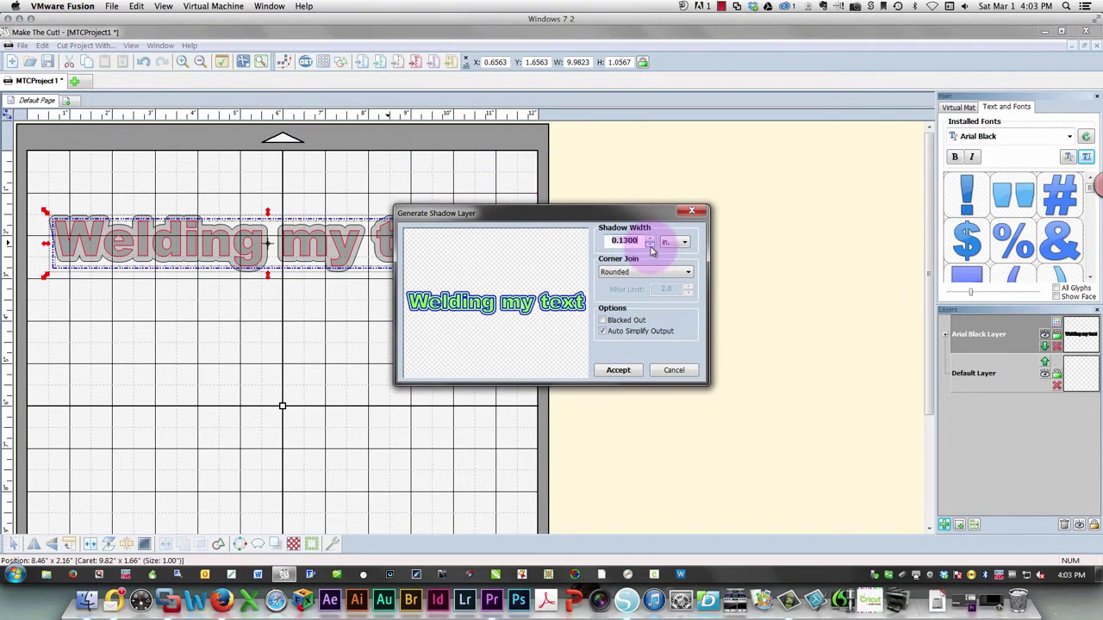
{"action": "left_click", "coordinate": [650, 245]}
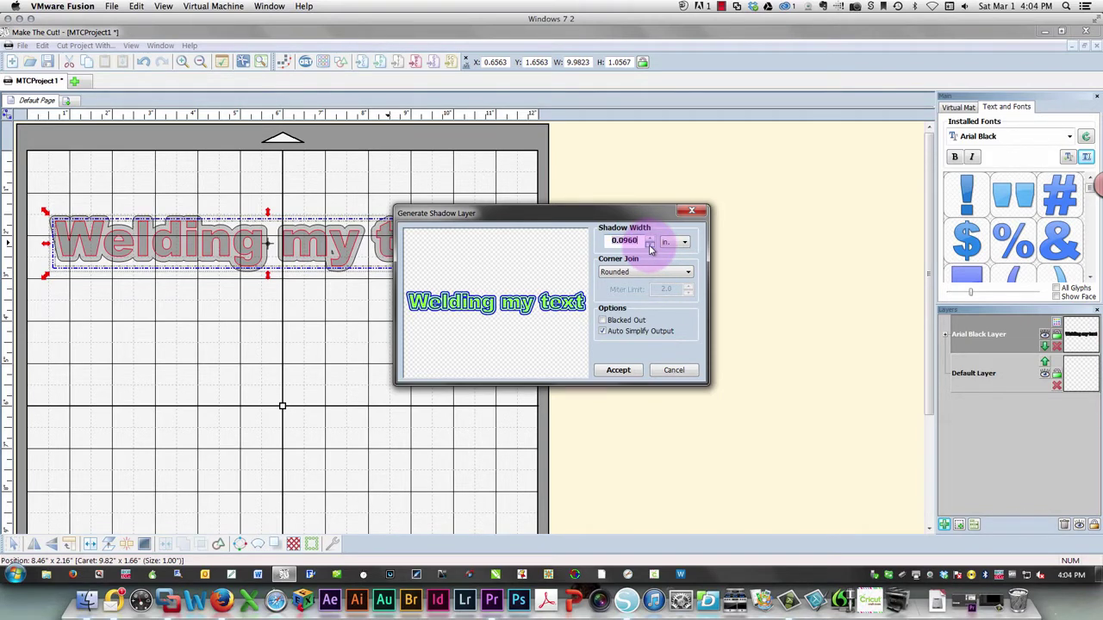
{"action": "left_click", "coordinate": [621, 370]}
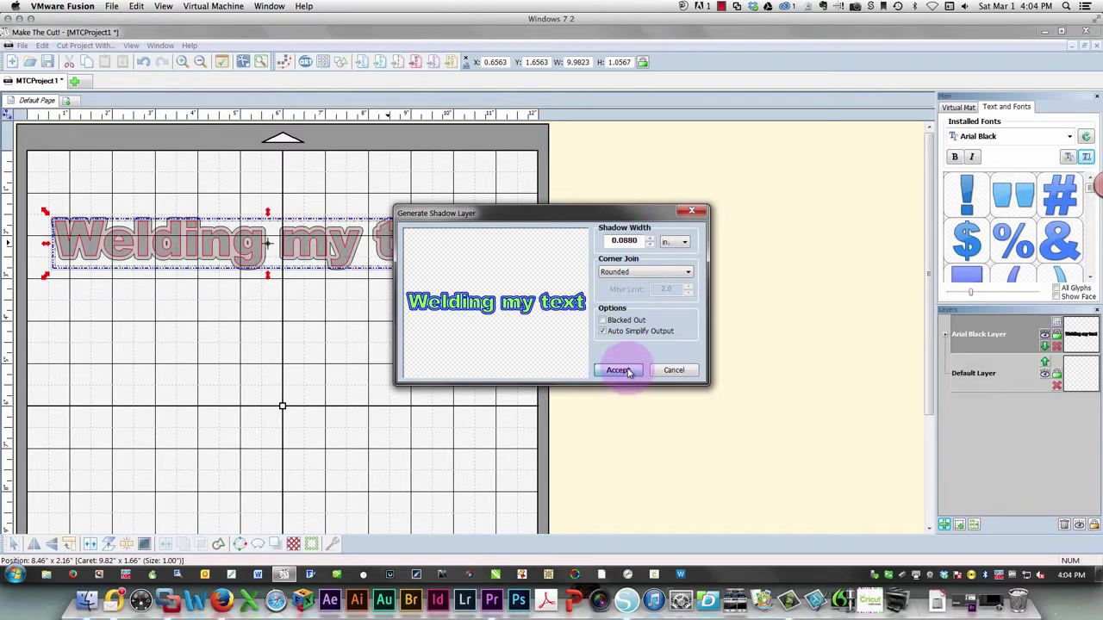
Move the lettering off its shadow to sit just below it, then select both shapes.
{"action": "double_click", "coordinate": [195, 250]}
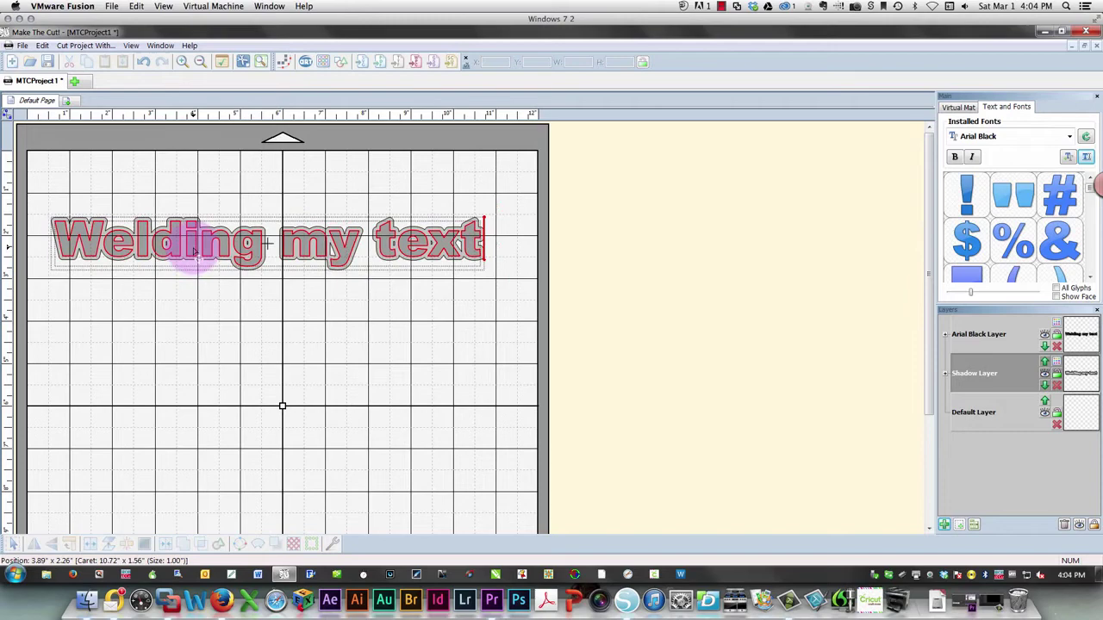
{"action": "mouse_move", "coordinate": [196, 253]}
{"action": "left_mouse_down"}
{"action": "mouse_move", "coordinate": [196, 281]}
{"action": "mouse_move", "coordinate": [193, 248]}
{"action": "left_mouse_up"}
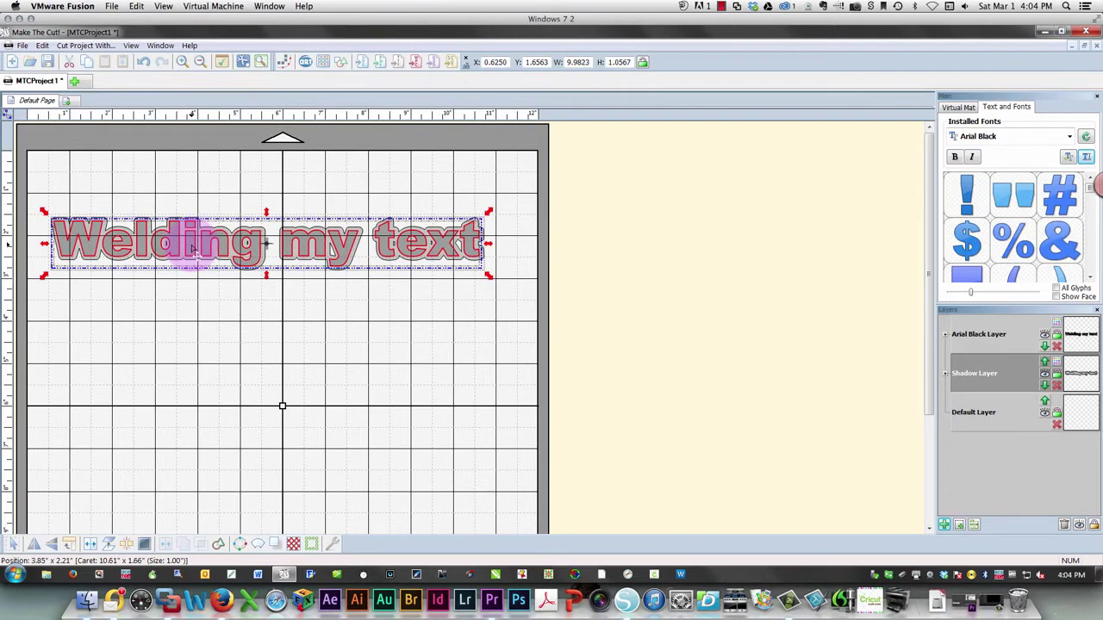
{"action": "left_click", "coordinate": [185, 312]}
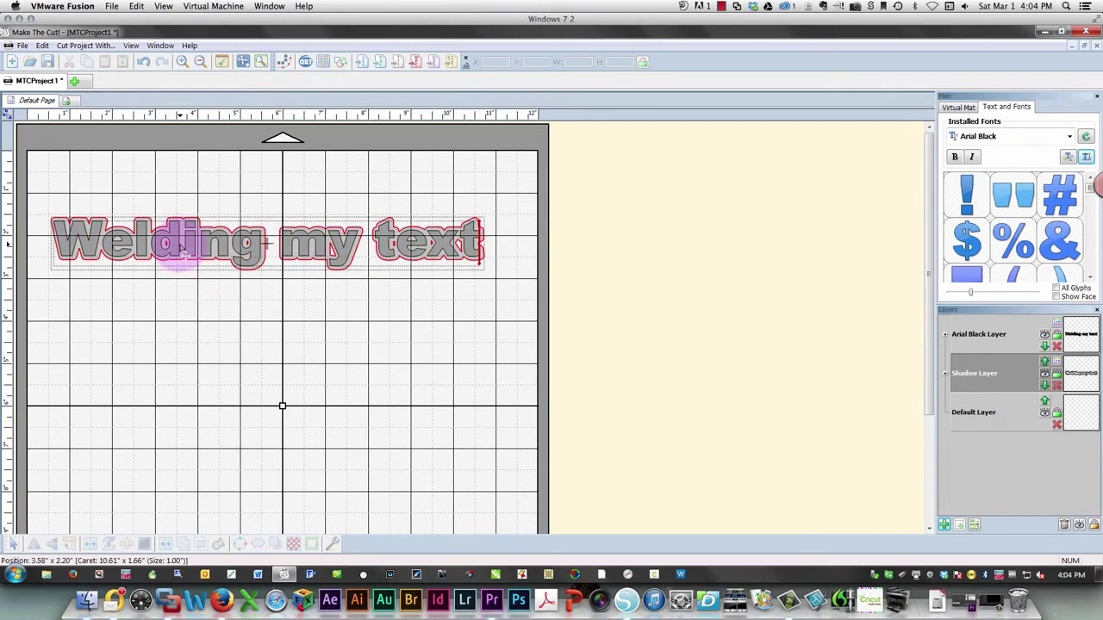
{"action": "left_click_drag", "start_coordinate": [183, 250], "coordinate": [187, 245]}
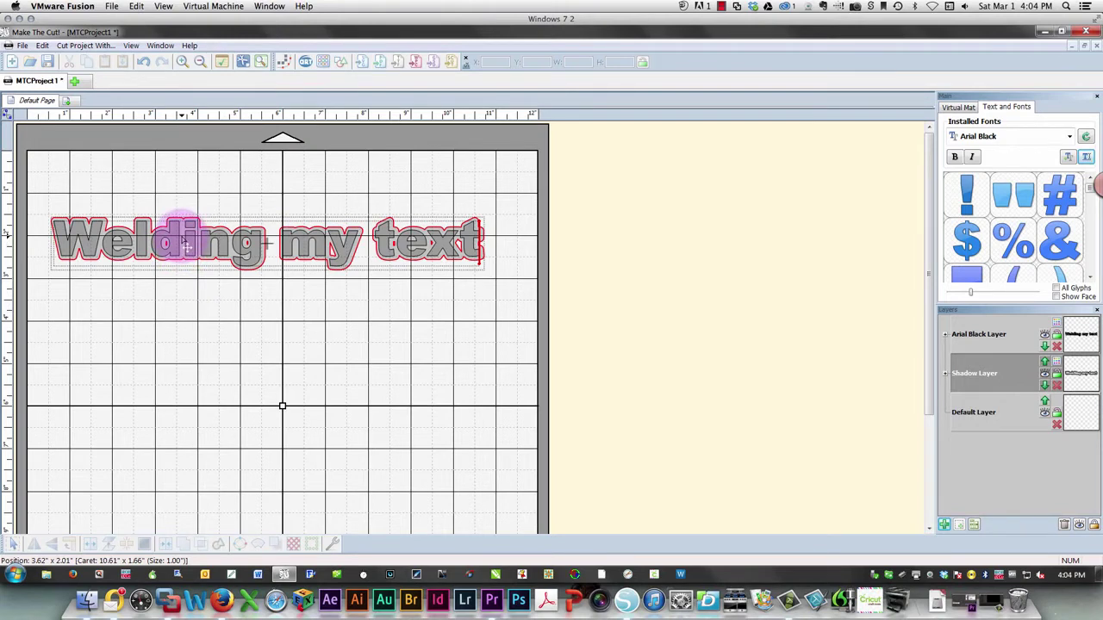
{"action": "mouse_move", "coordinate": [187, 244]}
{"action": "left_mouse_down"}
{"action": "mouse_move", "coordinate": [183, 231]}
{"action": "mouse_move", "coordinate": [192, 354]}
{"action": "left_mouse_up"}
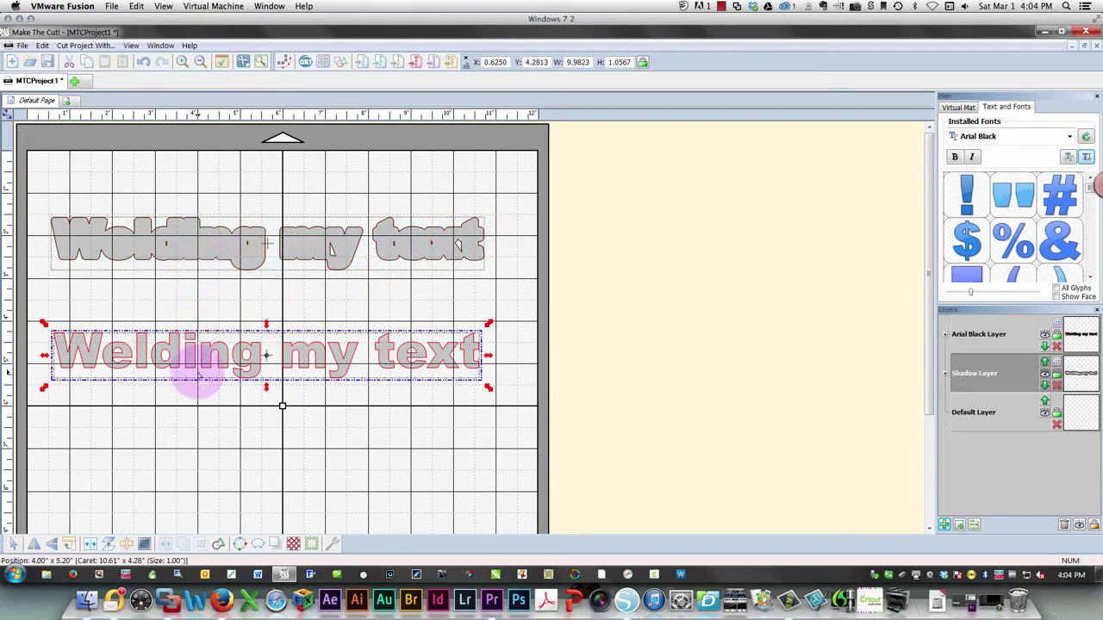
{"action": "left_click_drag", "start_coordinate": [201, 365], "coordinate": [208, 311]}
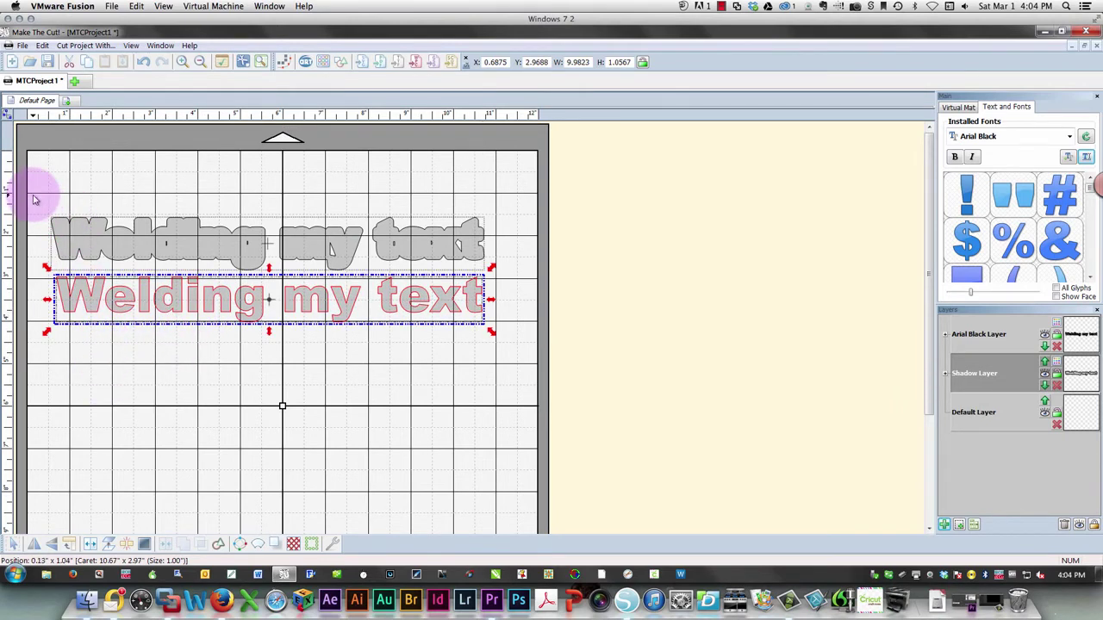
{"action": "left_click_drag", "start_coordinate": [33, 194], "coordinate": [532, 374]}
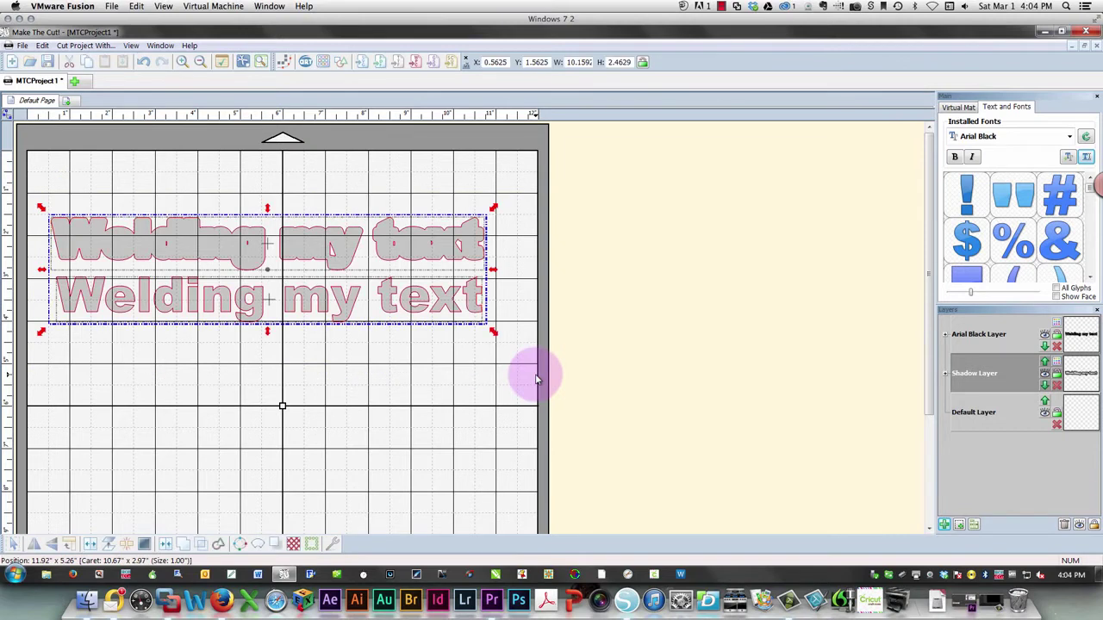
Start exporting the selected shadow and lettering with File > Export > Sel. To SVG File.
{"action": "left_click", "coordinate": [24, 45]}
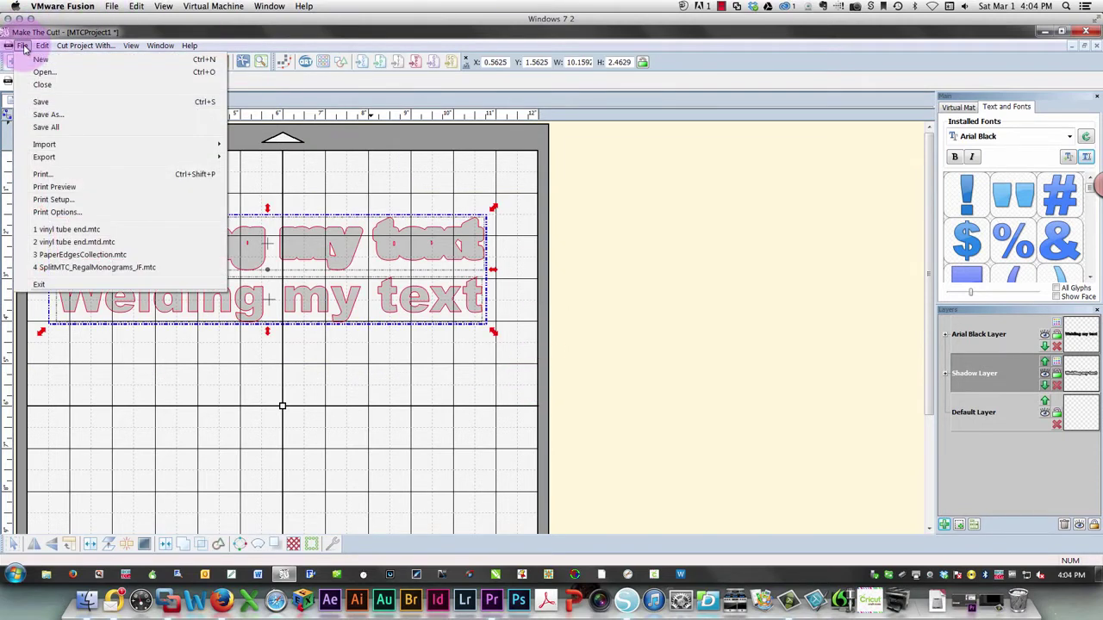
{"action": "mouse_move", "coordinate": [69, 158]}
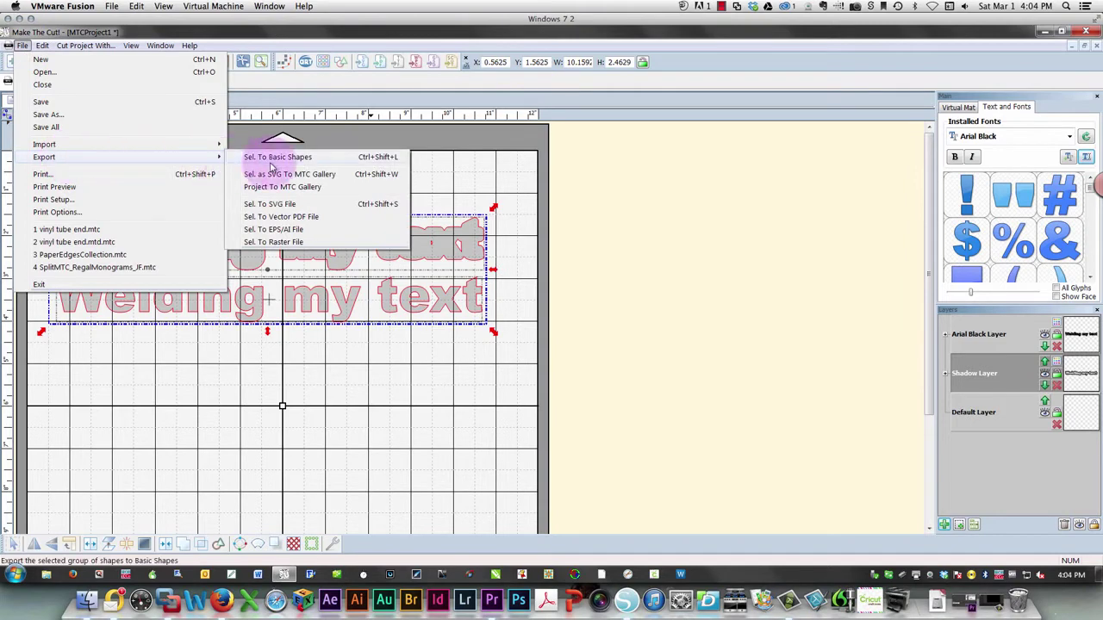
{"action": "left_click", "coordinate": [295, 205]}
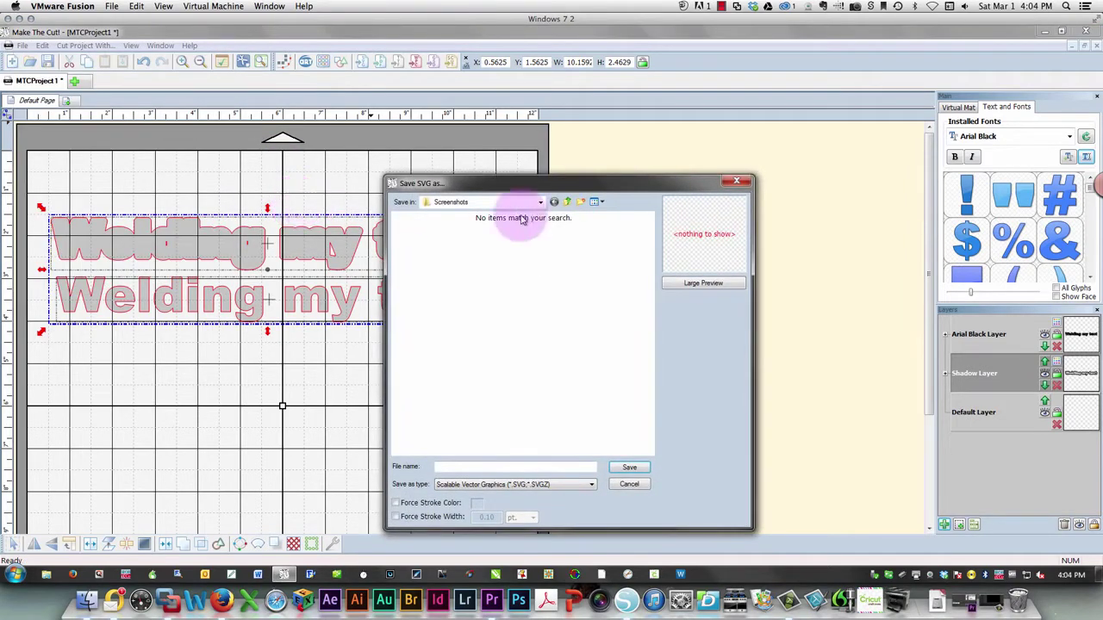
Save the SVG as 'Welding my text test.svg' in the Digital cutting files Text folder.
{"action": "left_click", "coordinate": [567, 202]}
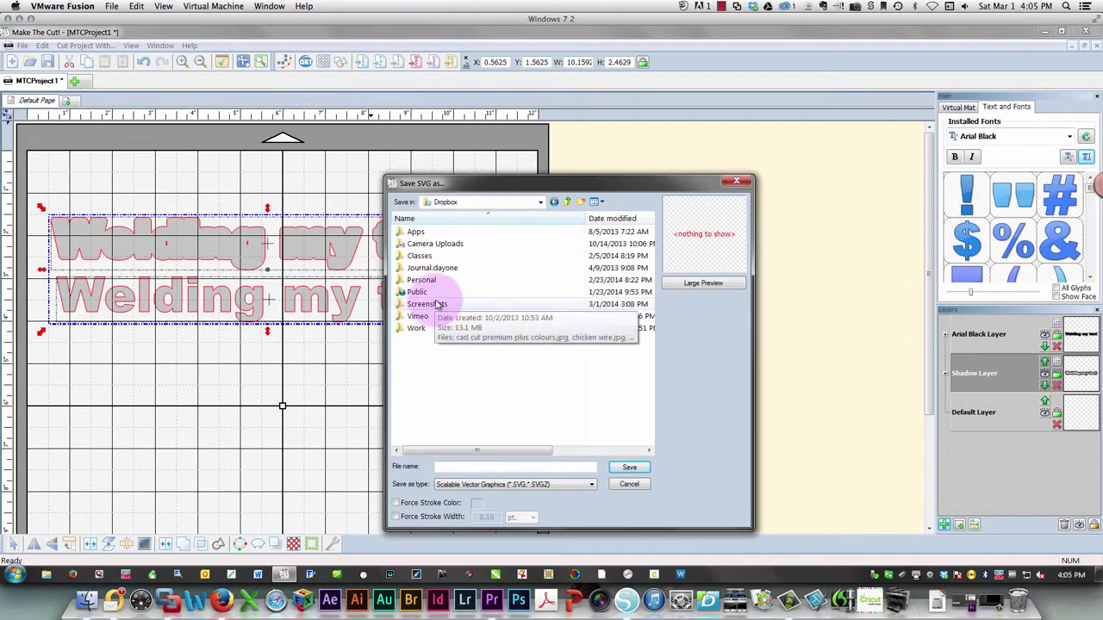
{"action": "left_click", "coordinate": [568, 202]}
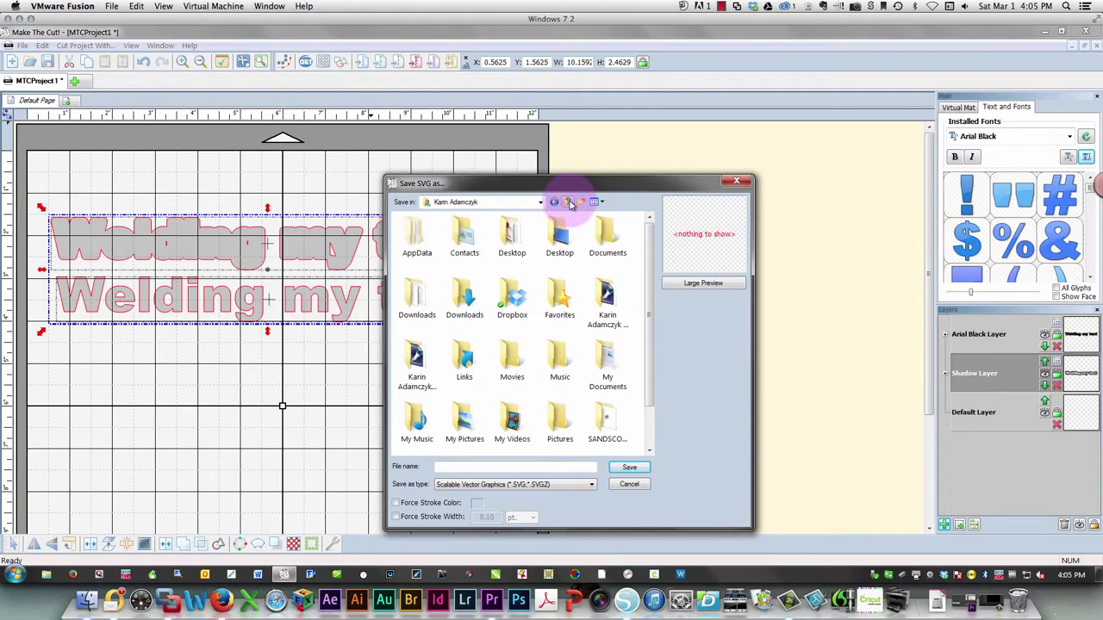
{"action": "left_click", "coordinate": [569, 203]}
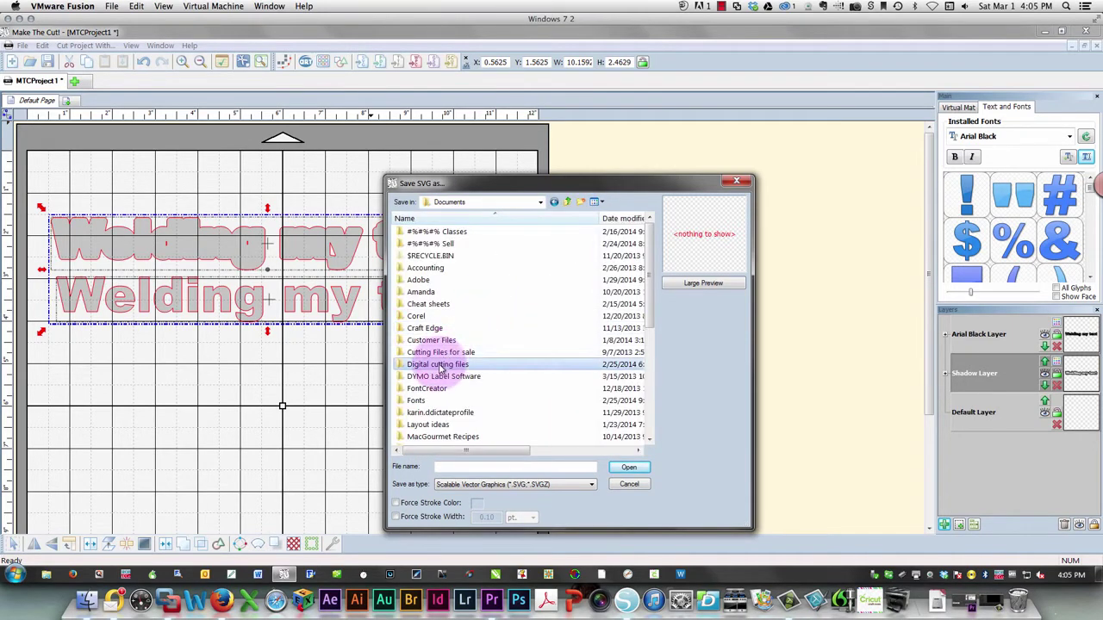
{"action": "scroll", "coordinate": [469, 349], "scroll_direction": "down", "scroll_amount": 15}
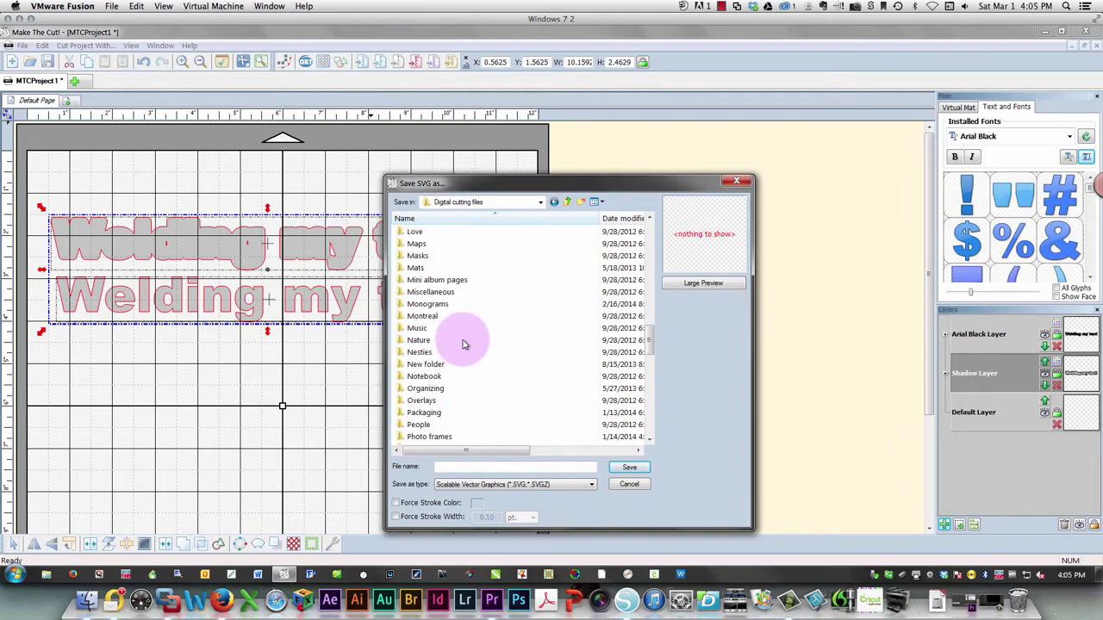
{"action": "scroll", "coordinate": [463, 344], "scroll_direction": "down", "scroll_amount": 10}
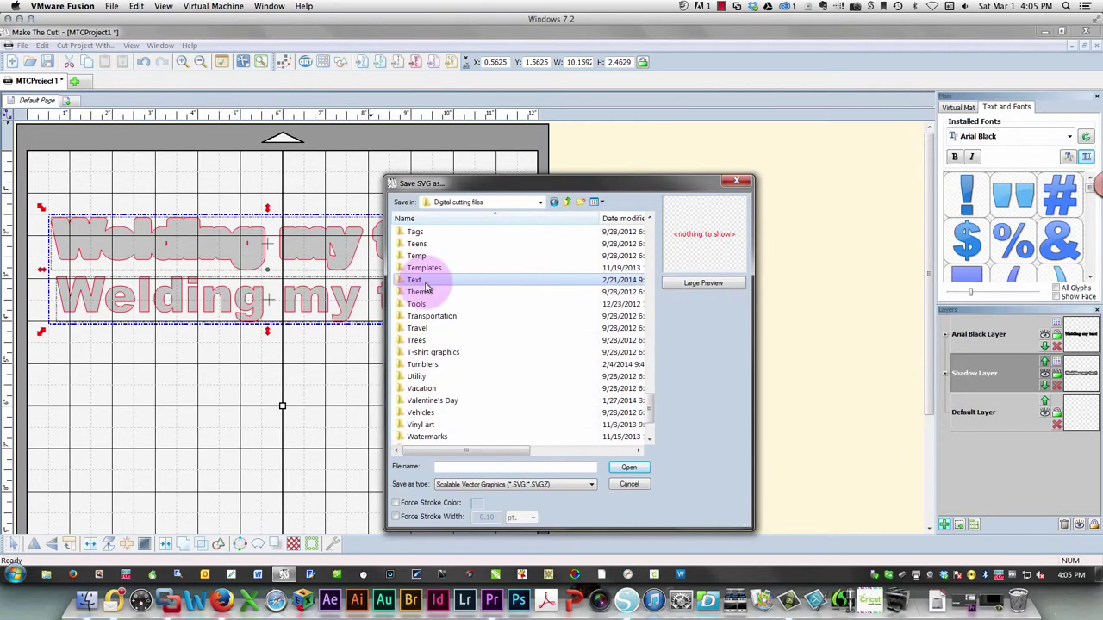
{"action": "double_click", "coordinate": [425, 284]}
{"action": "left_click", "coordinate": [479, 467]}
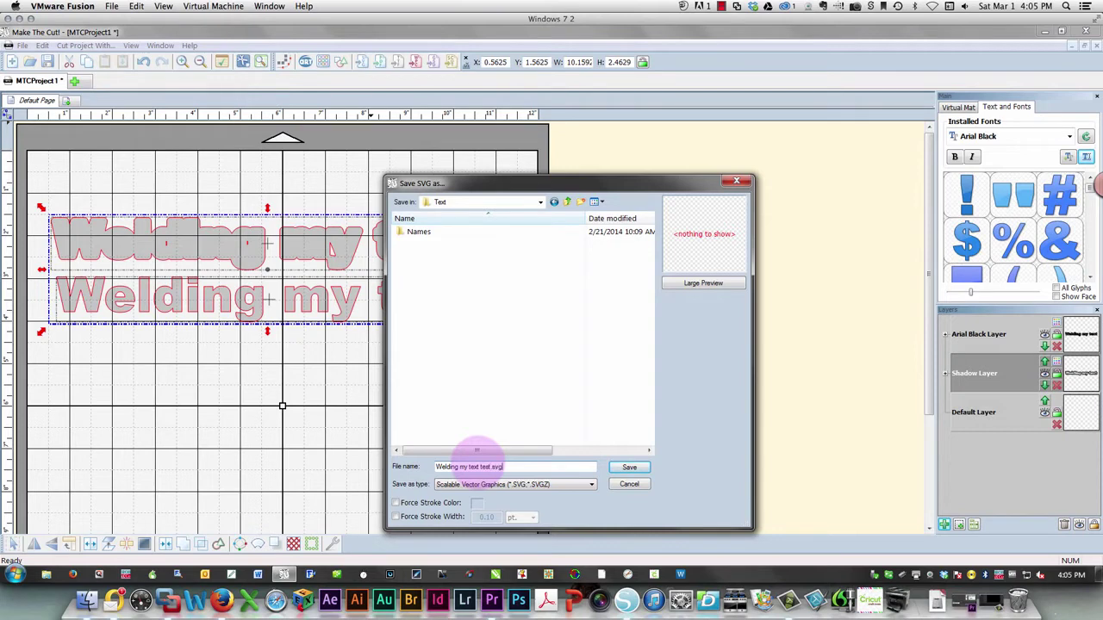
{"action": "left_click", "coordinate": [629, 467]}
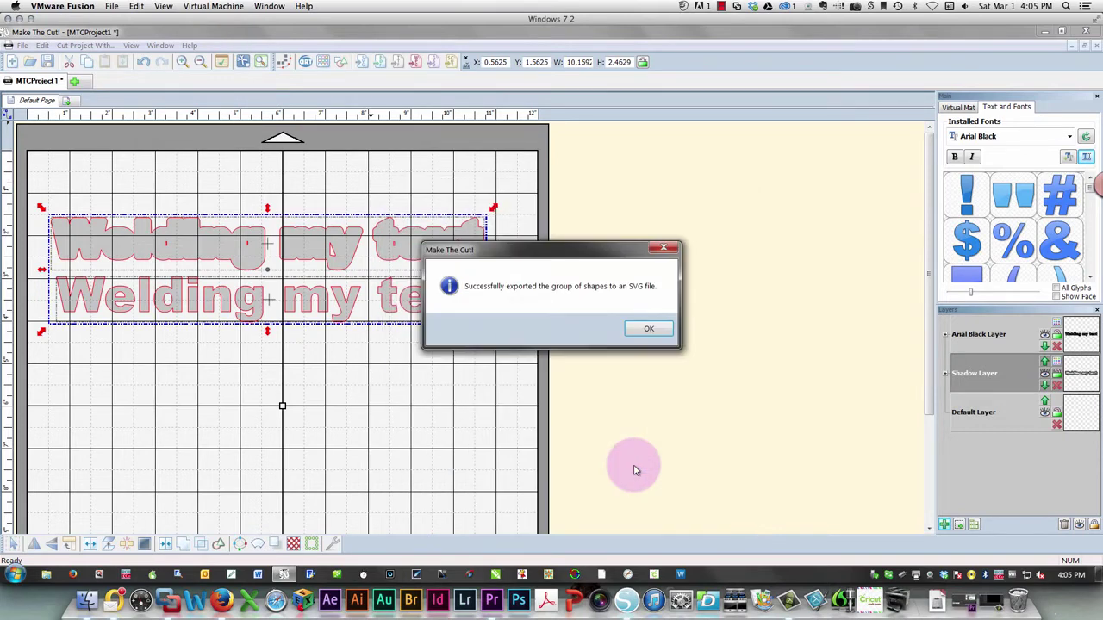
Dismiss the export confirmation and switch to Firefox.
{"action": "left_click", "coordinate": [649, 329]}
{"action": "left_click", "coordinate": [638, 353]}
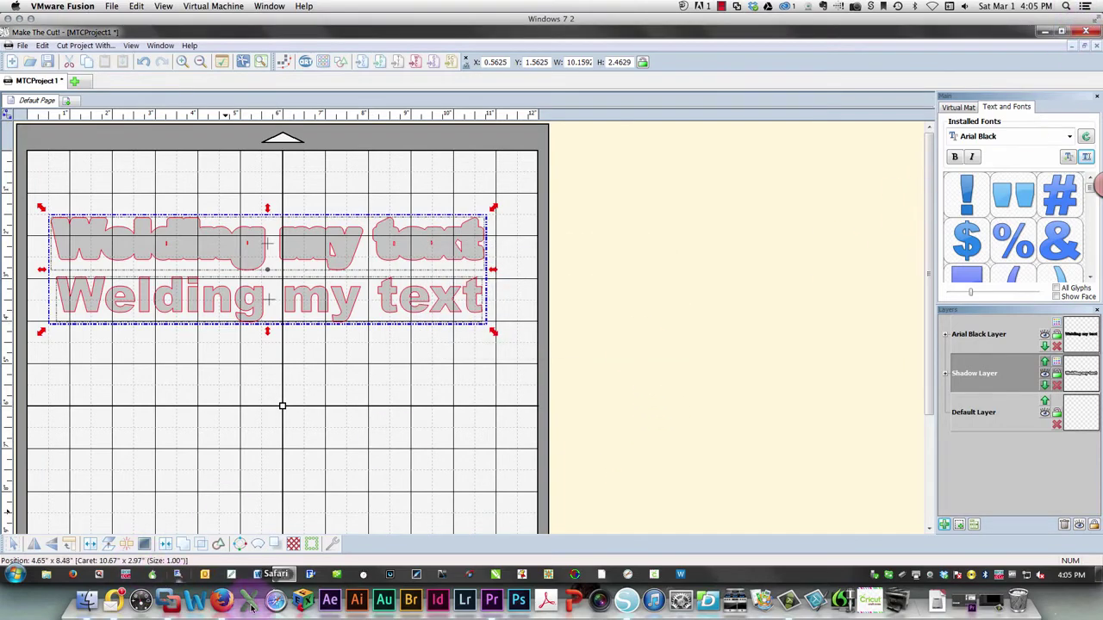
{"action": "left_click", "coordinate": [222, 603]}
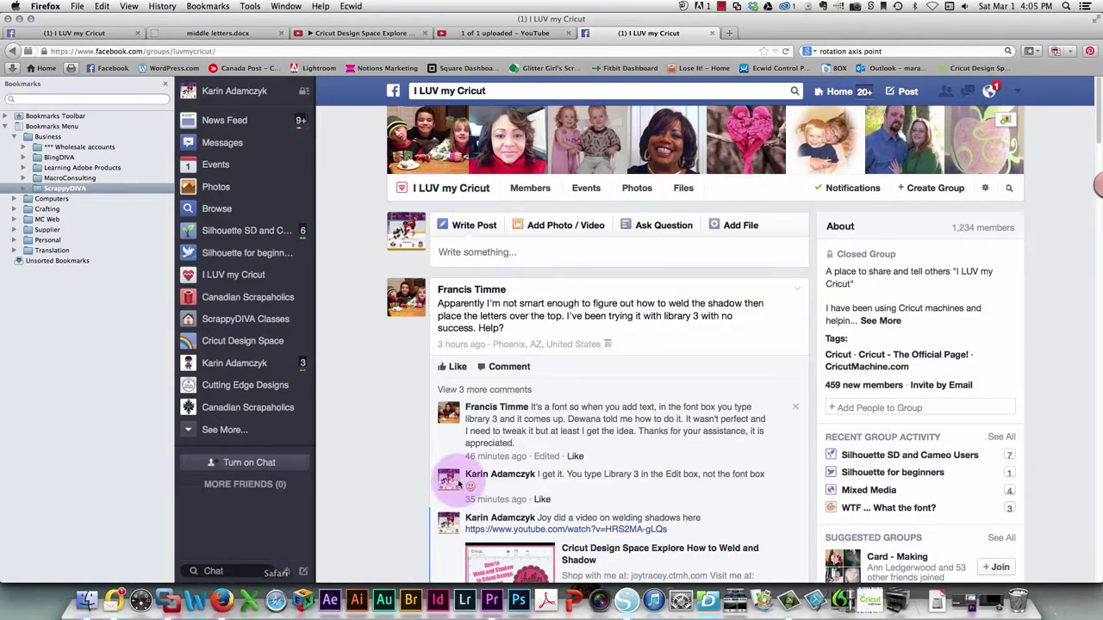
Load Cricut Design Space in a new Firefox tab and create a new blank project.
{"action": "left_click", "coordinate": [729, 33]}
{"action": "left_click", "coordinate": [983, 69]}
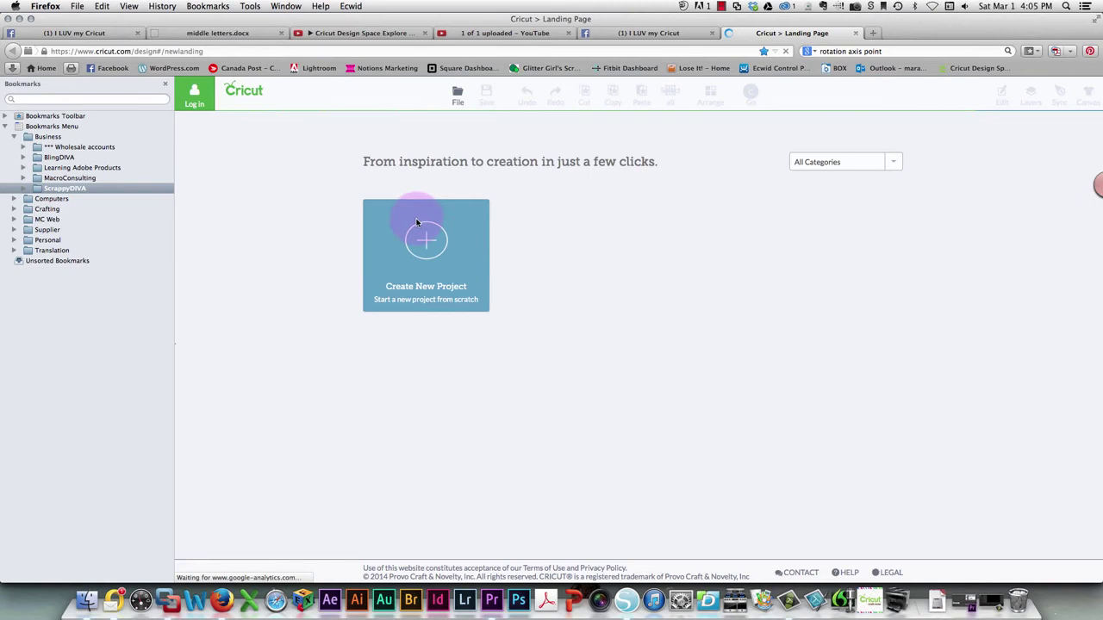
{"action": "left_click", "coordinate": [419, 241]}
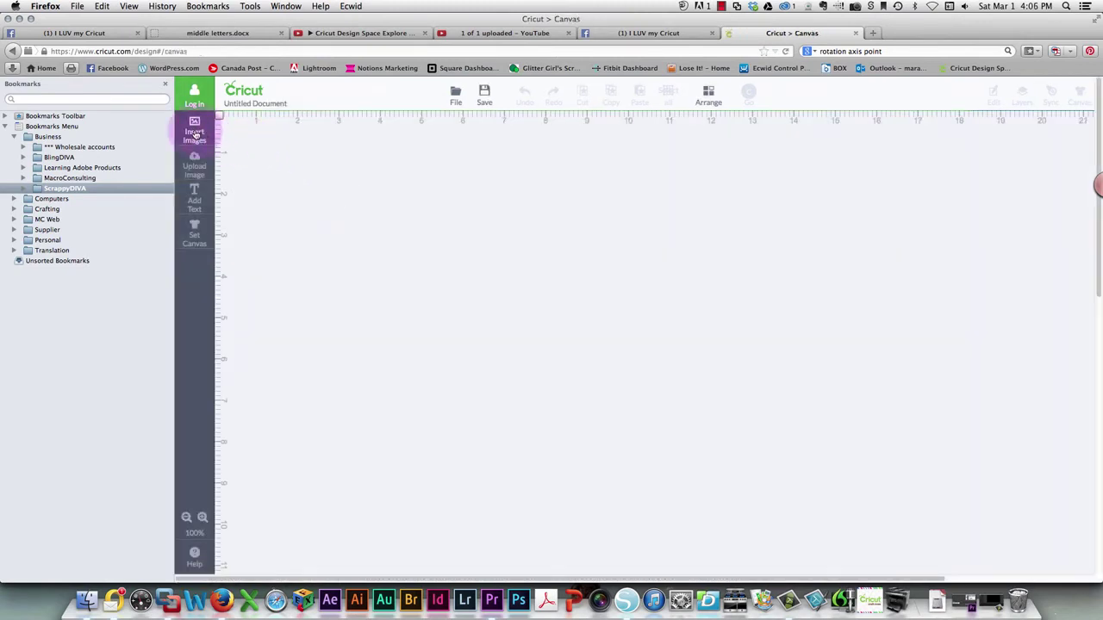
Start an image upload and log in to the Cricut account with its password.
{"action": "left_click", "coordinate": [194, 170]}
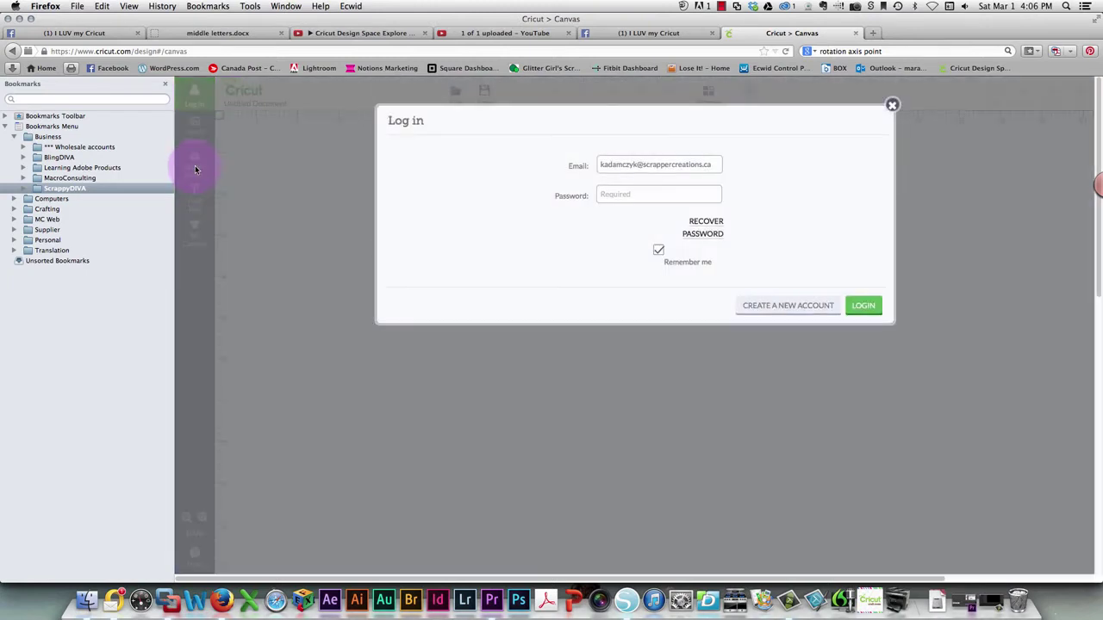
{"action": "left_click", "coordinate": [653, 191]}
{"action": "type", "text": "***"}
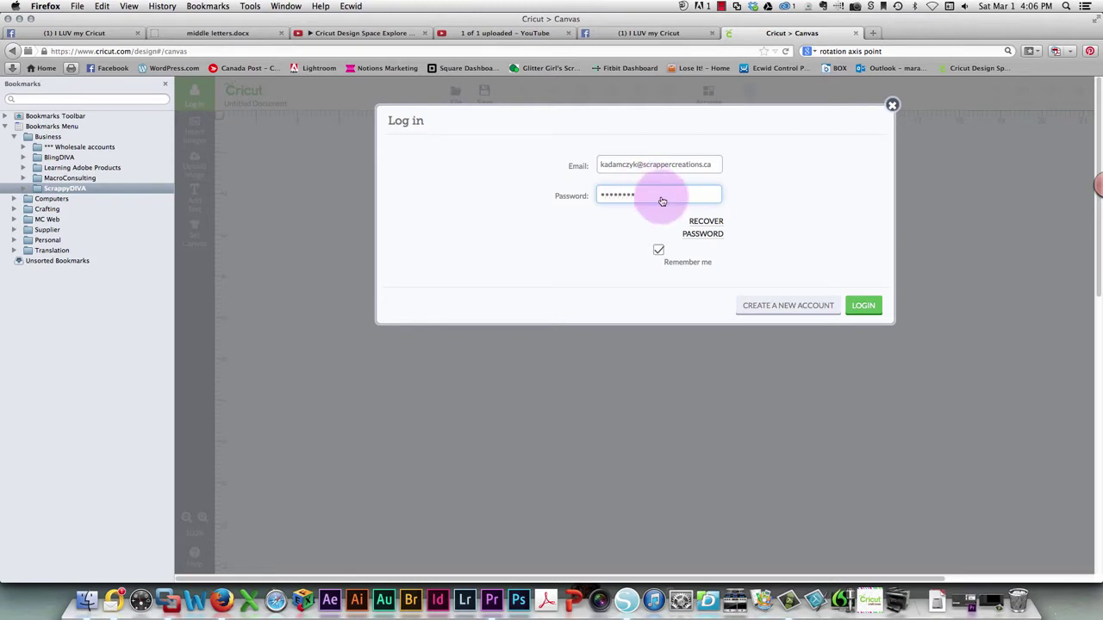
{"action": "left_click", "coordinate": [864, 307]}
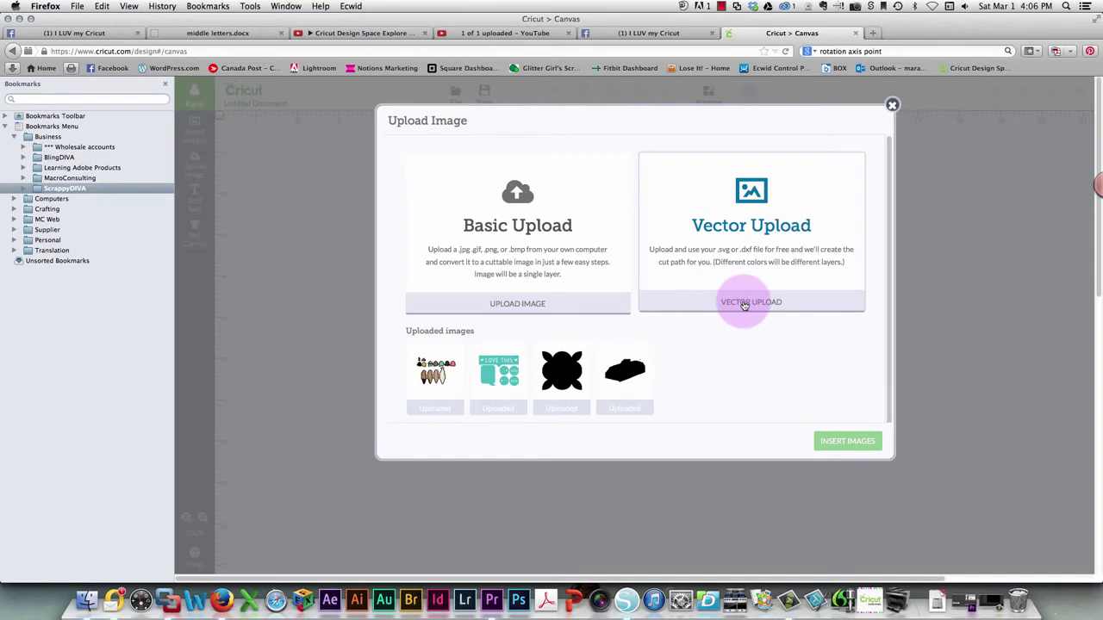
Vector-upload 'Welding my text test.svg' from the Text folder and save it as an image.
{"action": "left_click", "coordinate": [743, 305]}
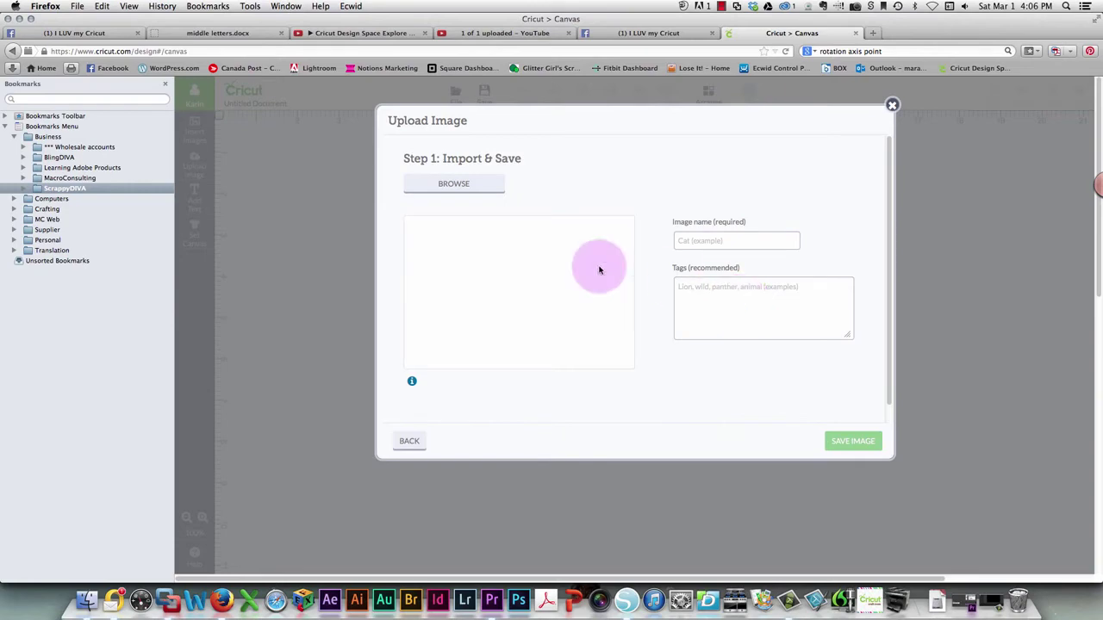
{"action": "left_click", "coordinate": [445, 184]}
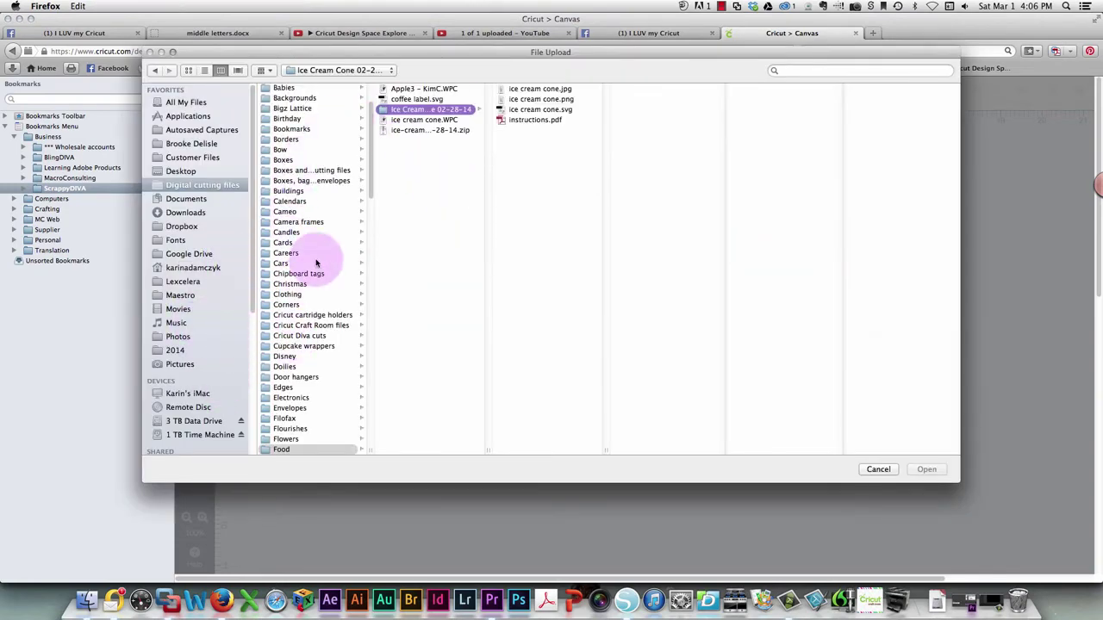
{"action": "scroll", "coordinate": [316, 263], "scroll_direction": "down", "scroll_amount": 15}
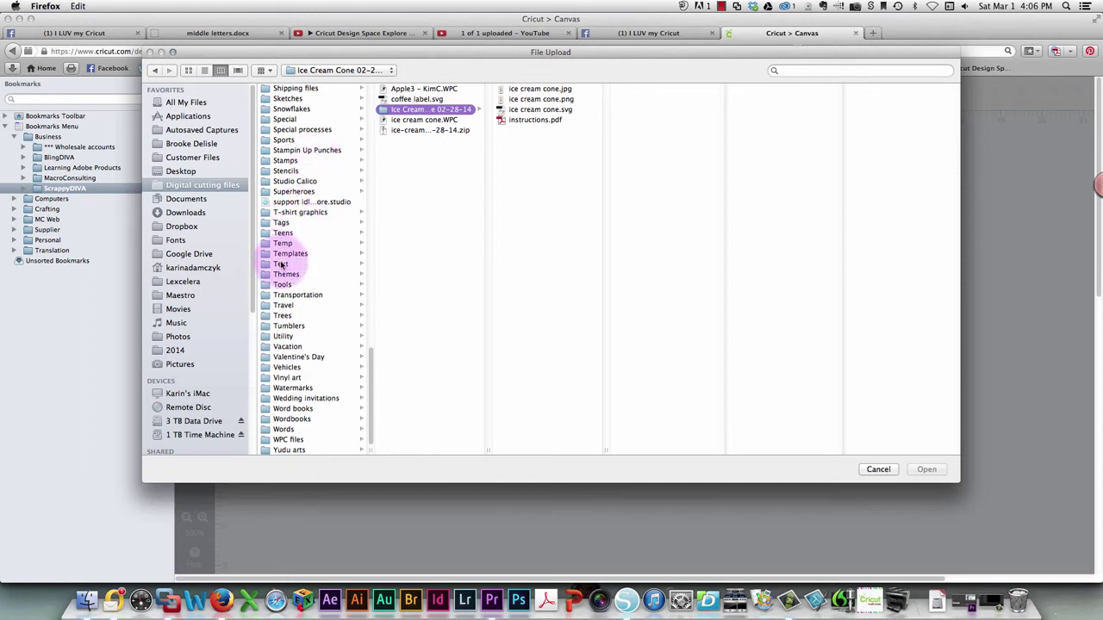
{"action": "left_click", "coordinate": [280, 264]}
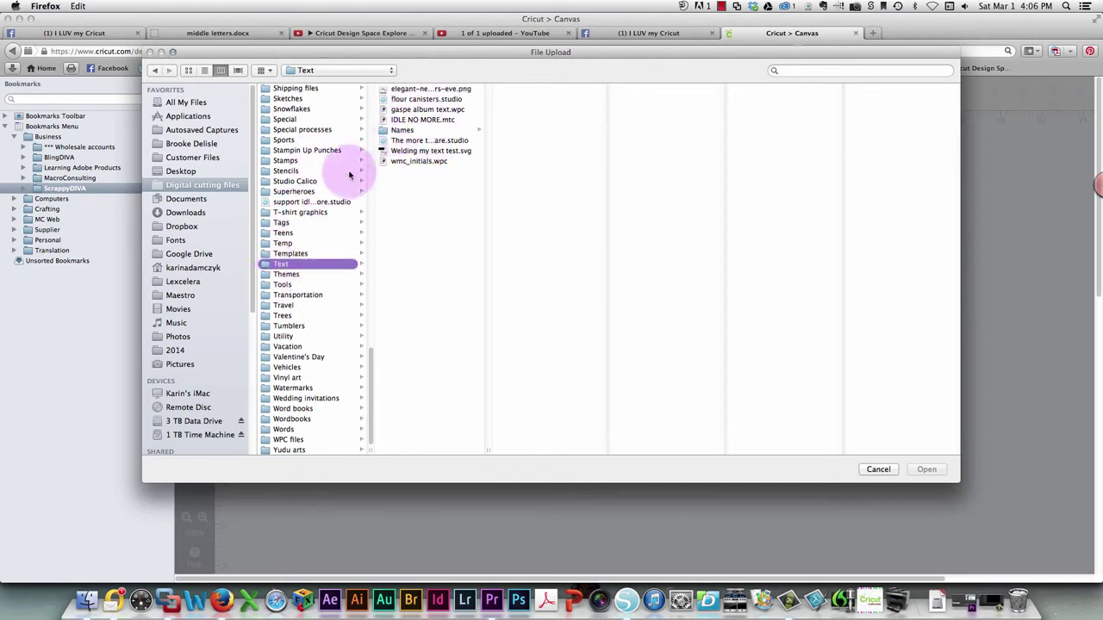
{"action": "left_click", "coordinate": [440, 151]}
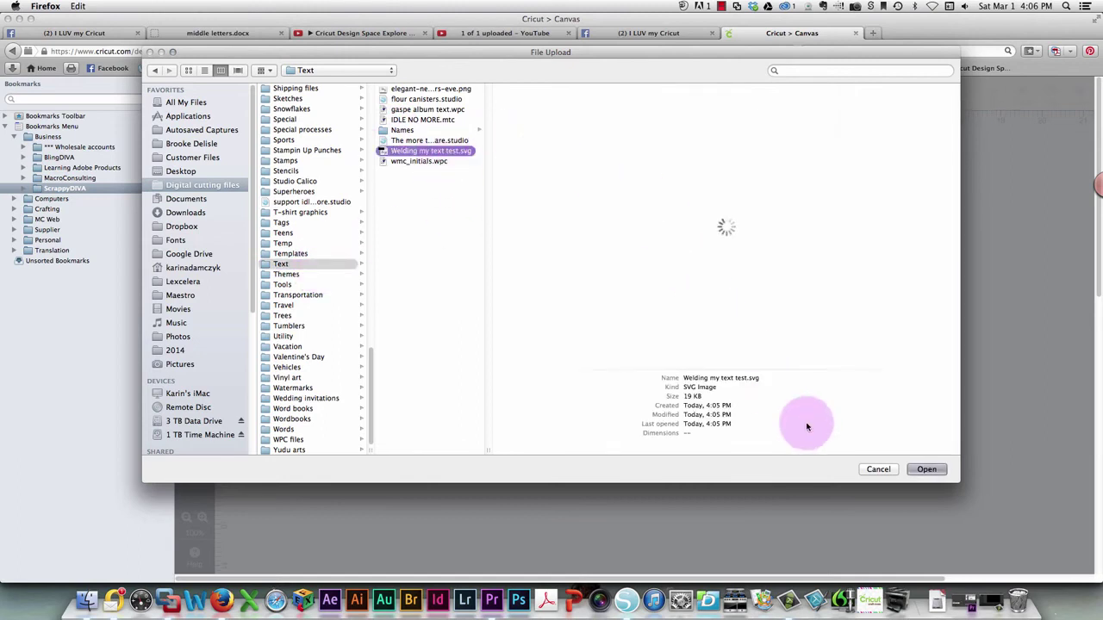
{"action": "left_click", "coordinate": [923, 468]}
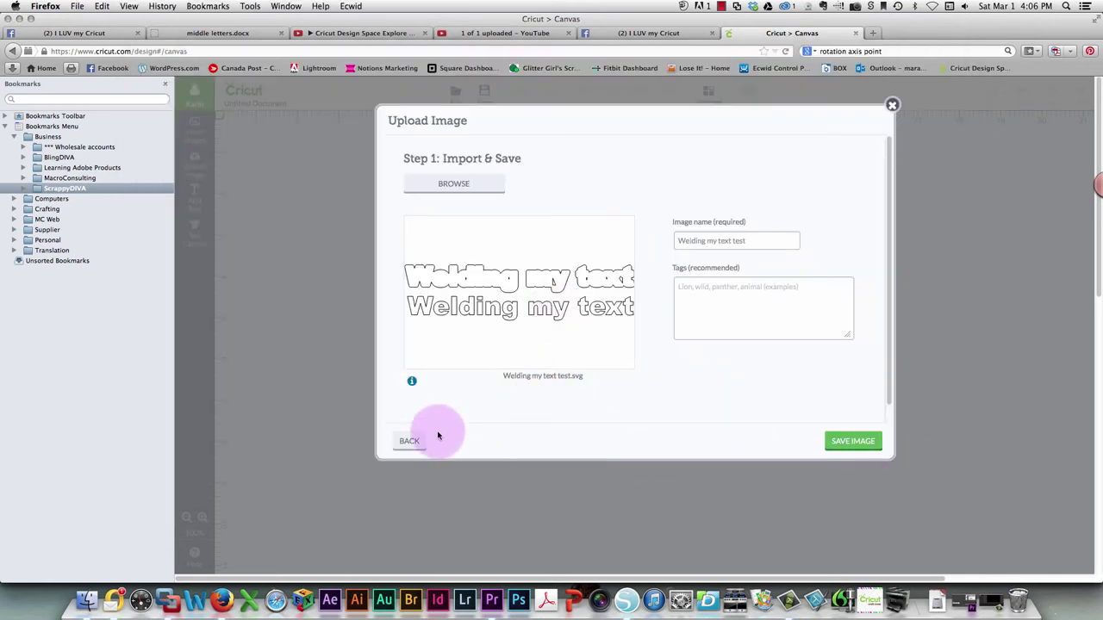
{"action": "left_click", "coordinate": [858, 445]}
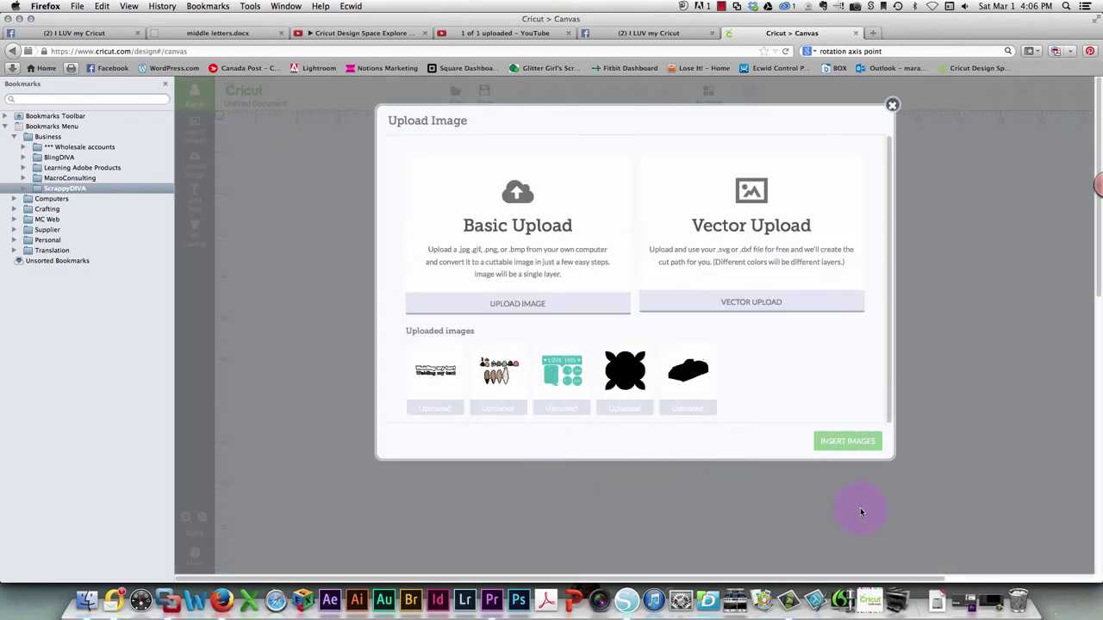
Insert the uploaded design, shrink and centre it, ungroup it, and nudge the lettering toward the shadow.
{"action": "left_click", "coordinate": [465, 385]}
{"action": "left_click", "coordinate": [848, 440]}
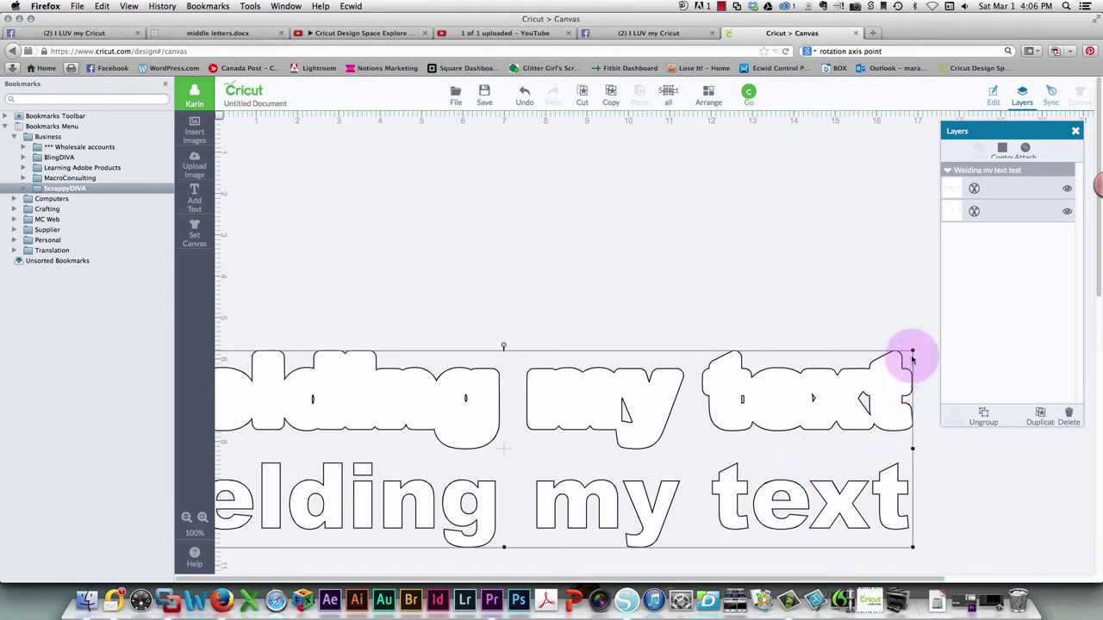
{"action": "left_click_drag", "start_coordinate": [912, 353], "coordinate": [739, 451]}
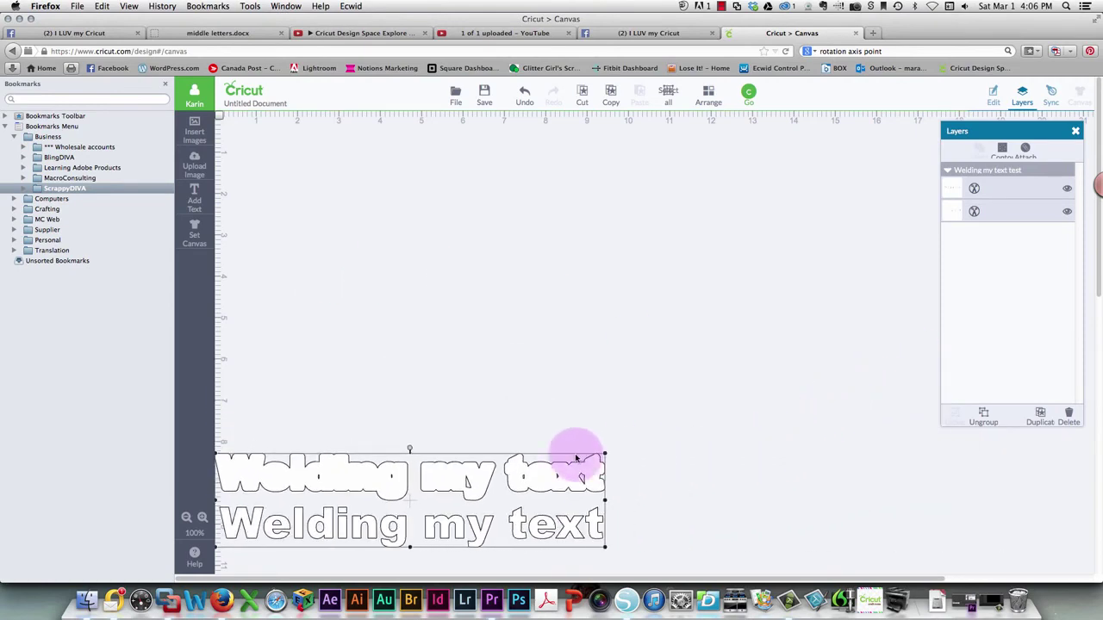
{"action": "left_click_drag", "start_coordinate": [544, 491], "coordinate": [681, 302]}
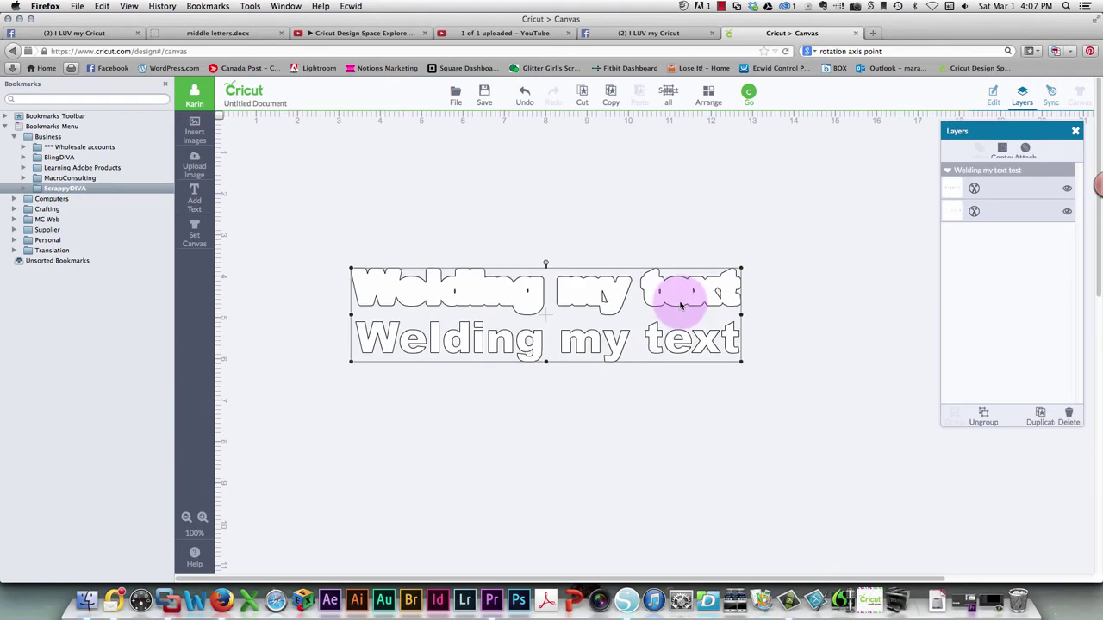
{"action": "right_click", "coordinate": [617, 294]}
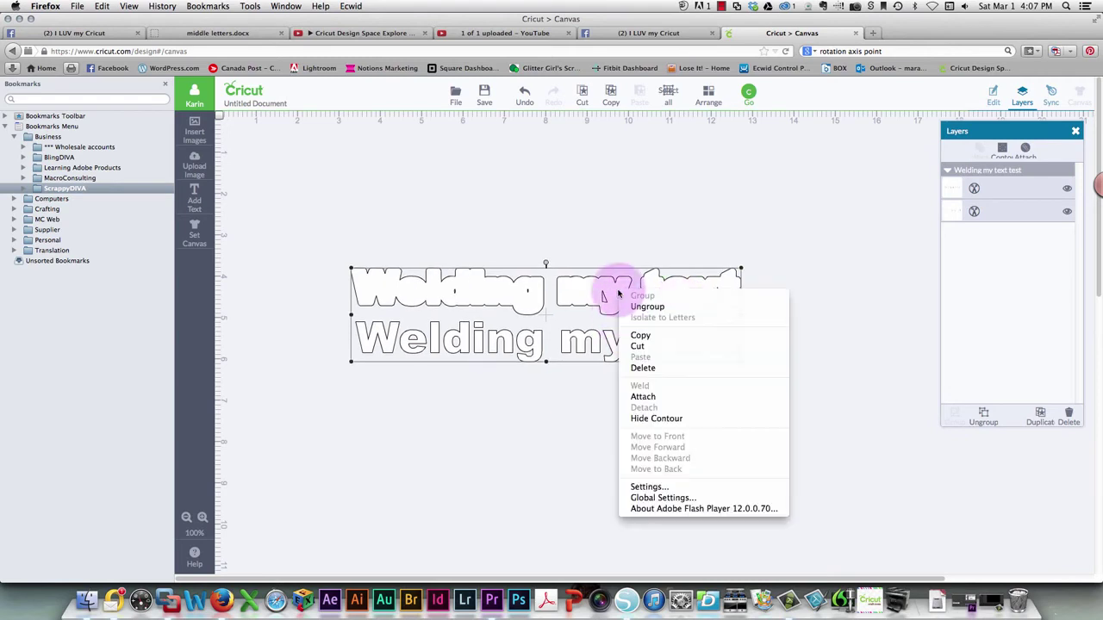
{"action": "left_click", "coordinate": [661, 308]}
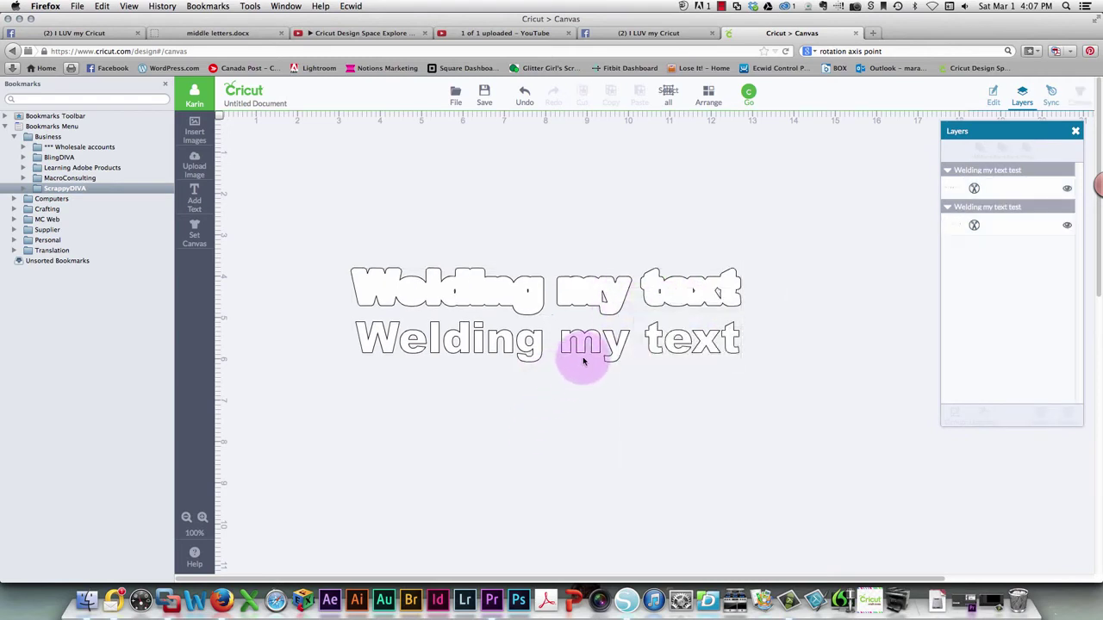
{"action": "left_click_drag", "start_coordinate": [595, 346], "coordinate": [574, 369]}
Colour the plain text layer pink.
{"action": "left_click", "coordinate": [620, 305]}
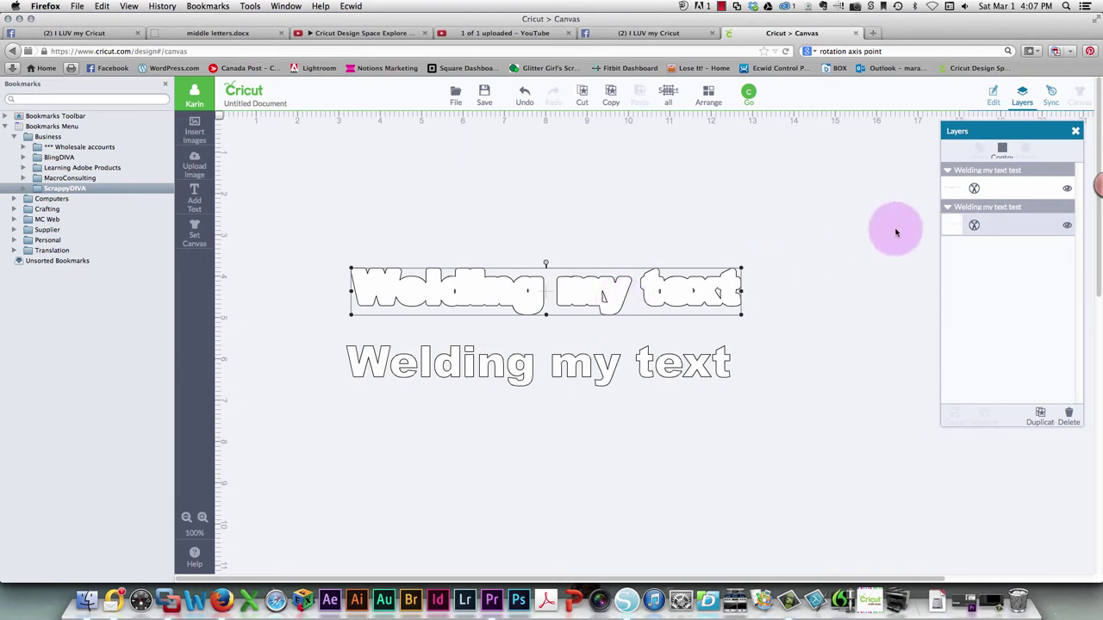
{"action": "left_click", "coordinate": [956, 193]}
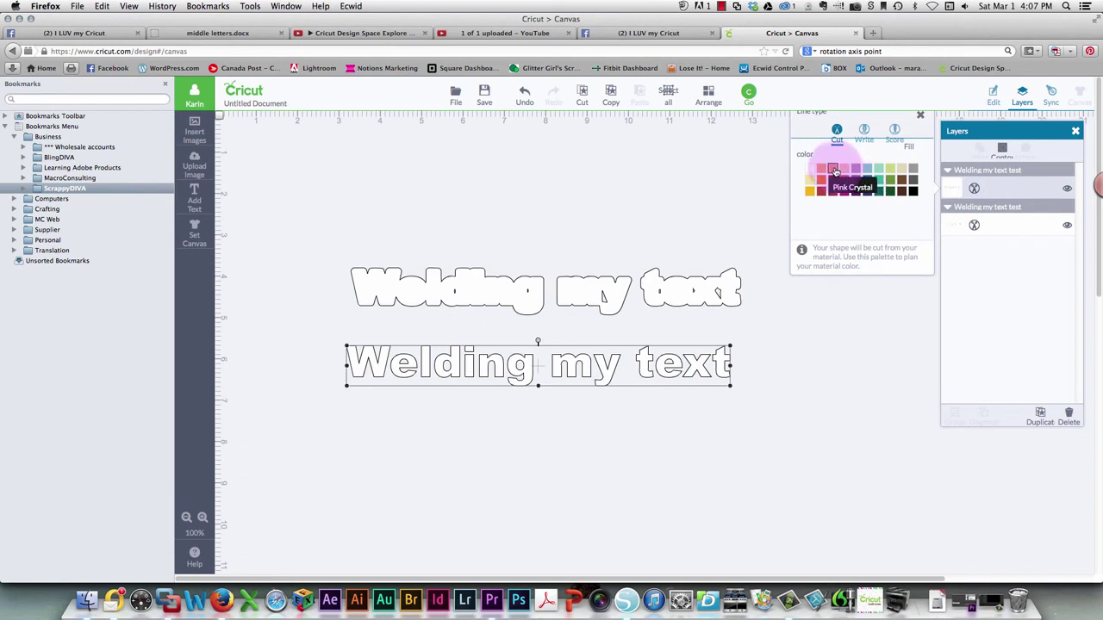
{"action": "left_click", "coordinate": [842, 172]}
Colour the shadow layer Cocoa, move the pink text up, and open the Mat Preview.
{"action": "left_click", "coordinate": [695, 290]}
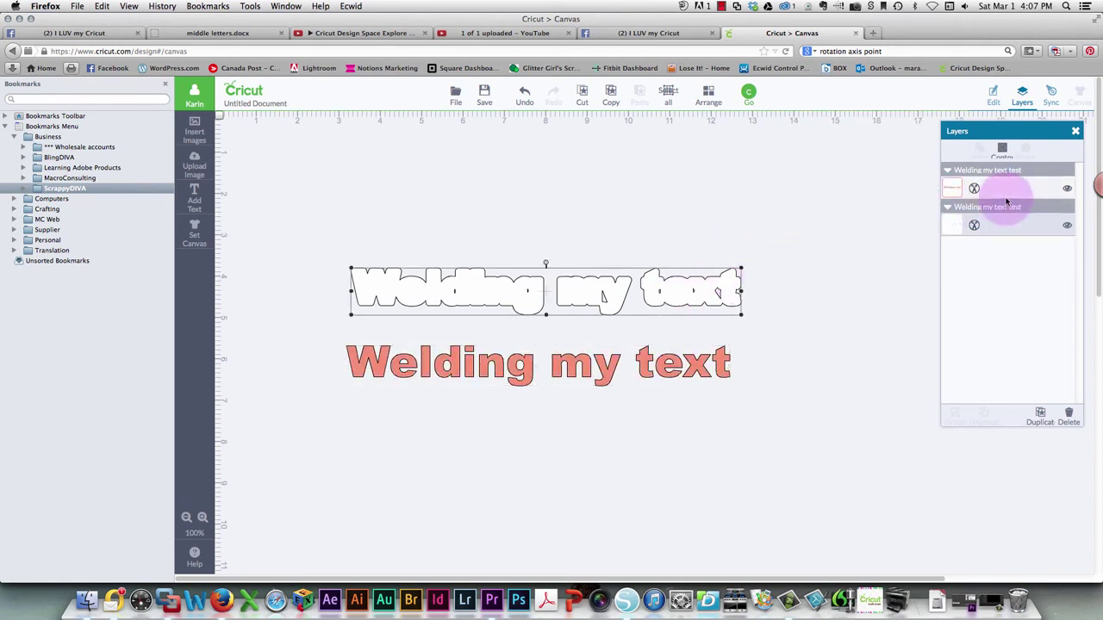
{"action": "left_click", "coordinate": [954, 226]}
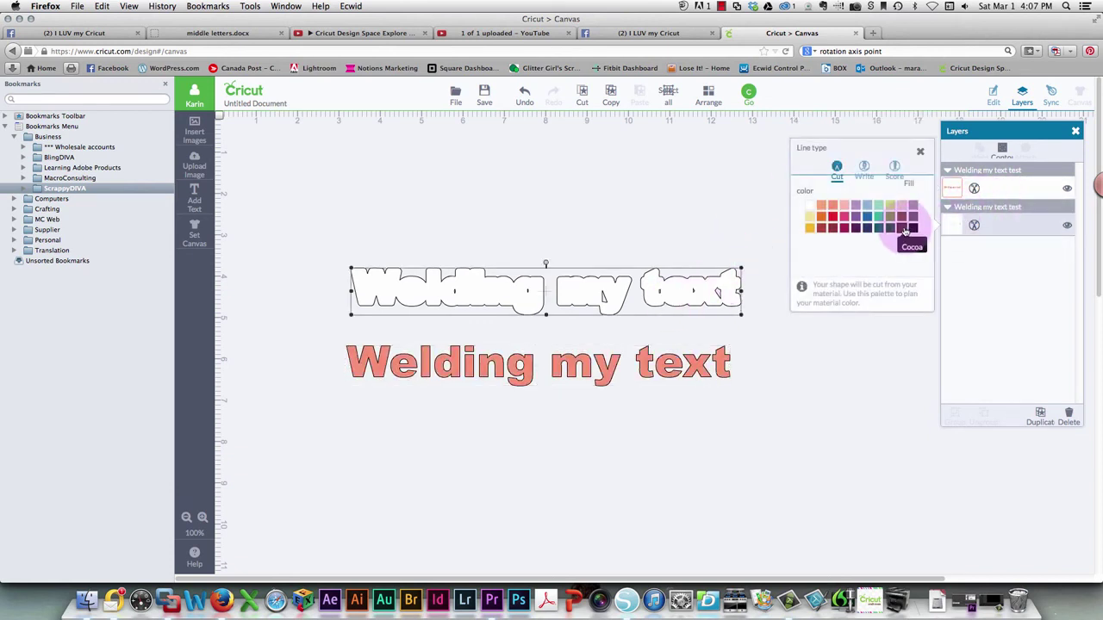
{"action": "left_click", "coordinate": [905, 231]}
{"action": "left_click_drag", "start_coordinate": [529, 361], "coordinate": [585, 348]}
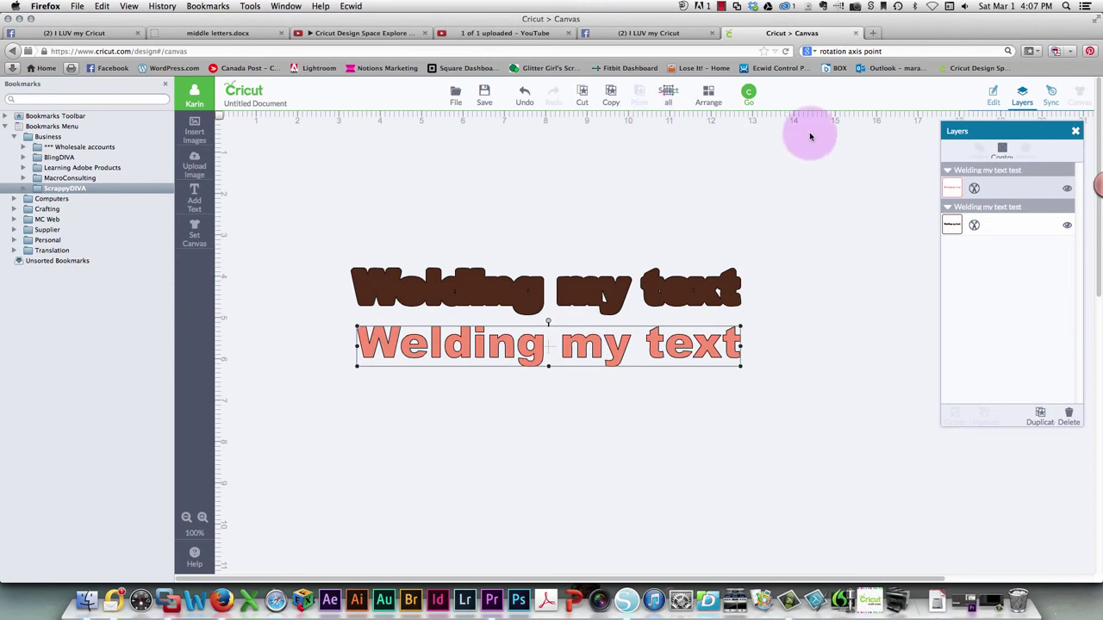
{"action": "left_click", "coordinate": [750, 93]}
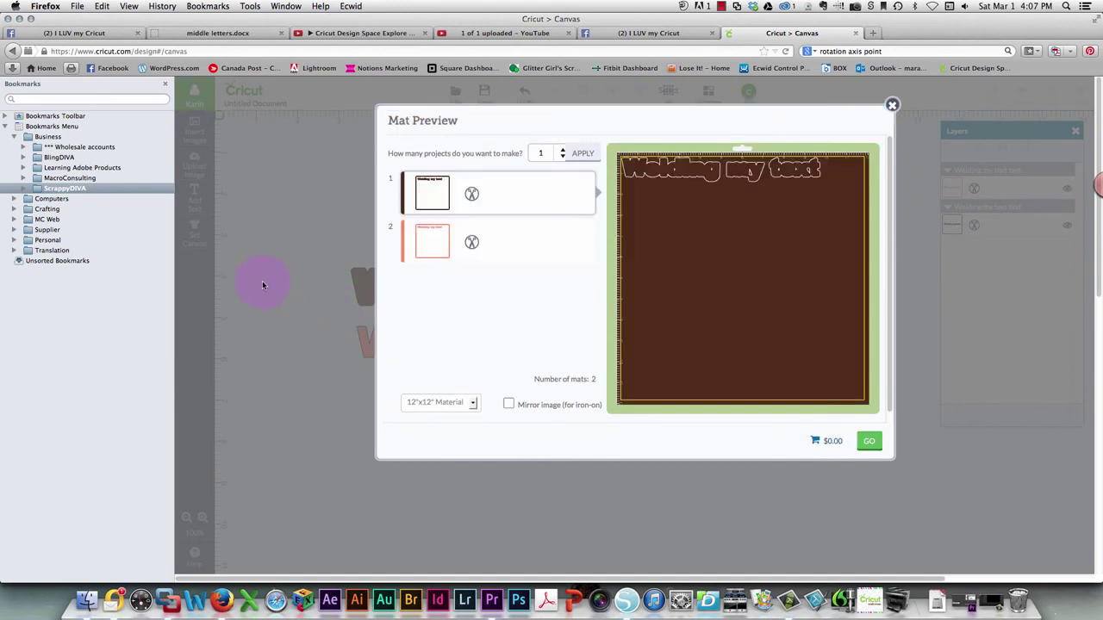
{"action": "left_click", "coordinate": [431, 244]}
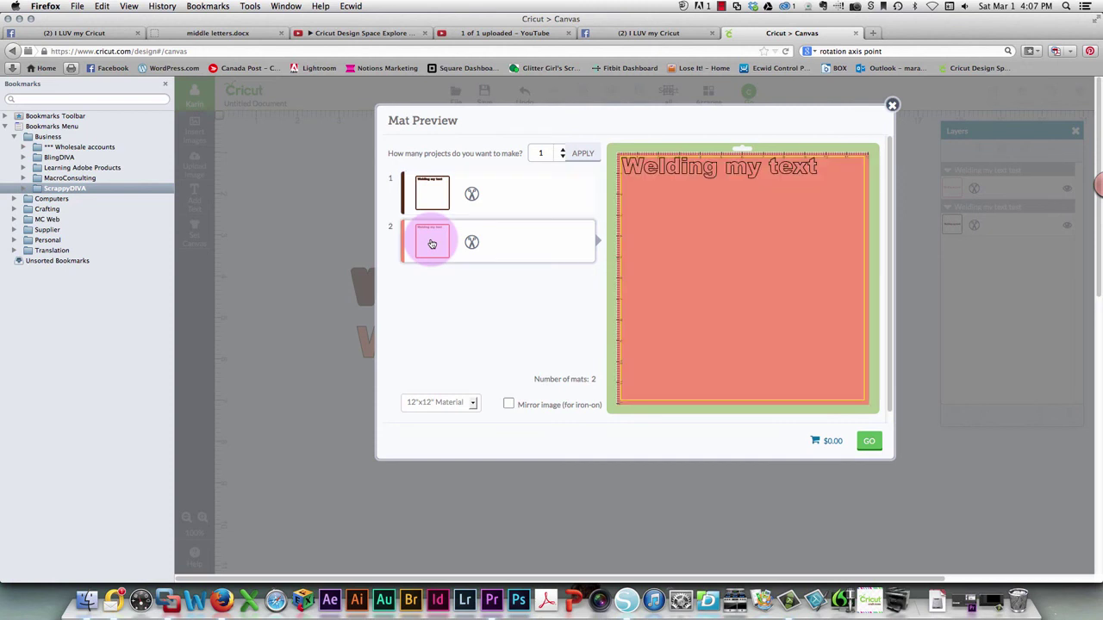
{"action": "left_click", "coordinate": [892, 104]}
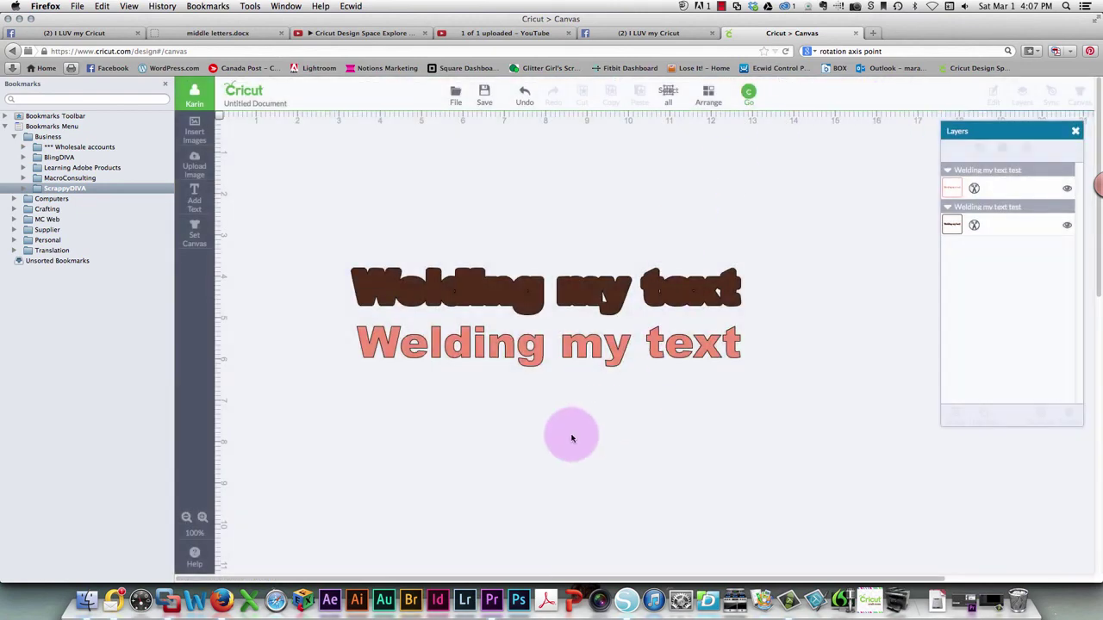